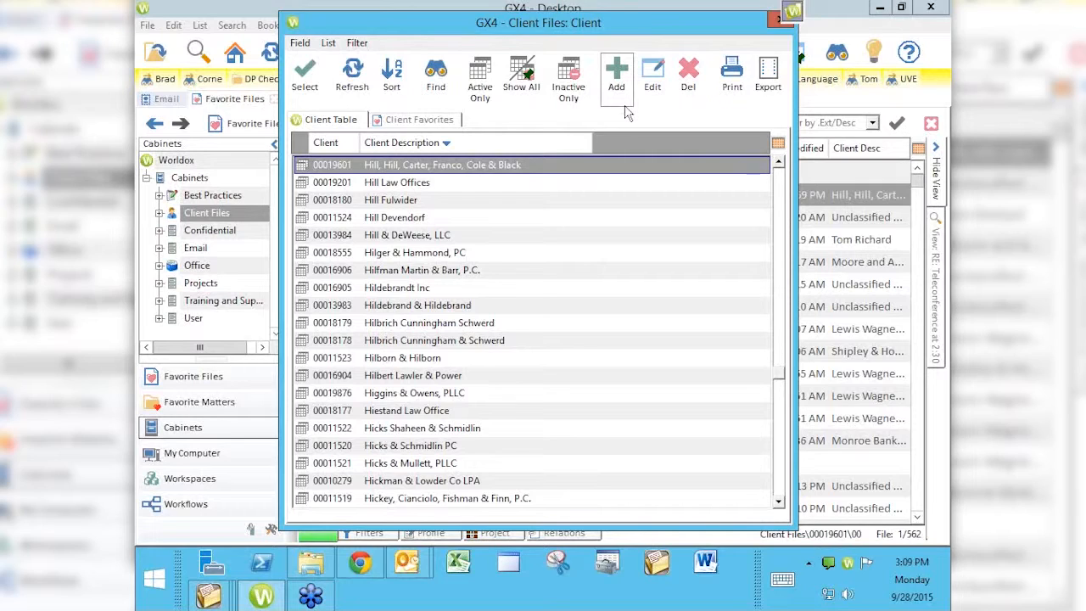
- Close the client table, reopen it from the profile's Client field, and move its window into full view
click(780, 18)
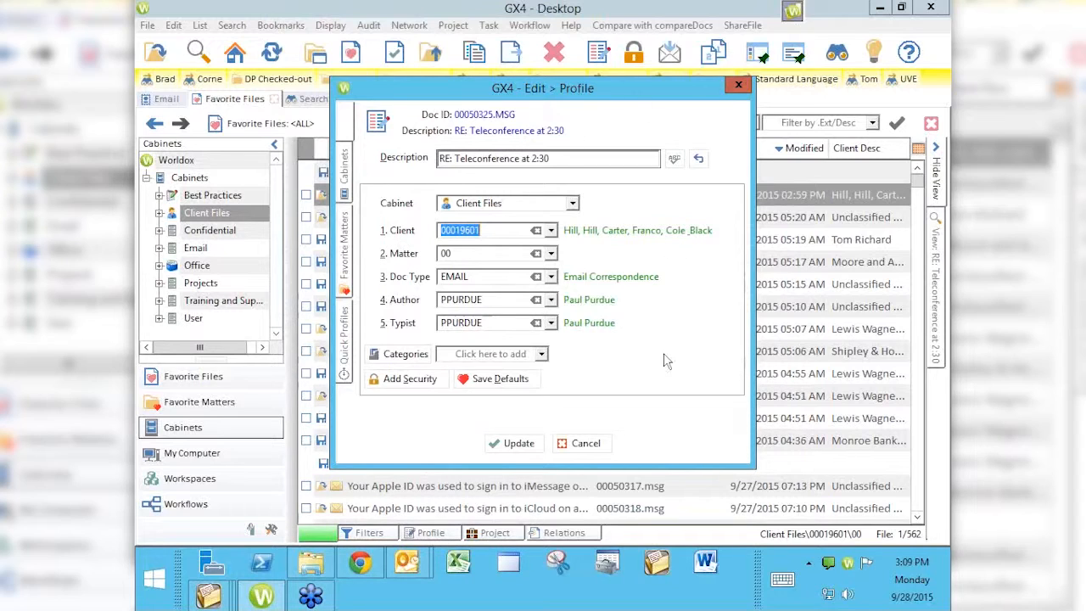
click(393, 238)
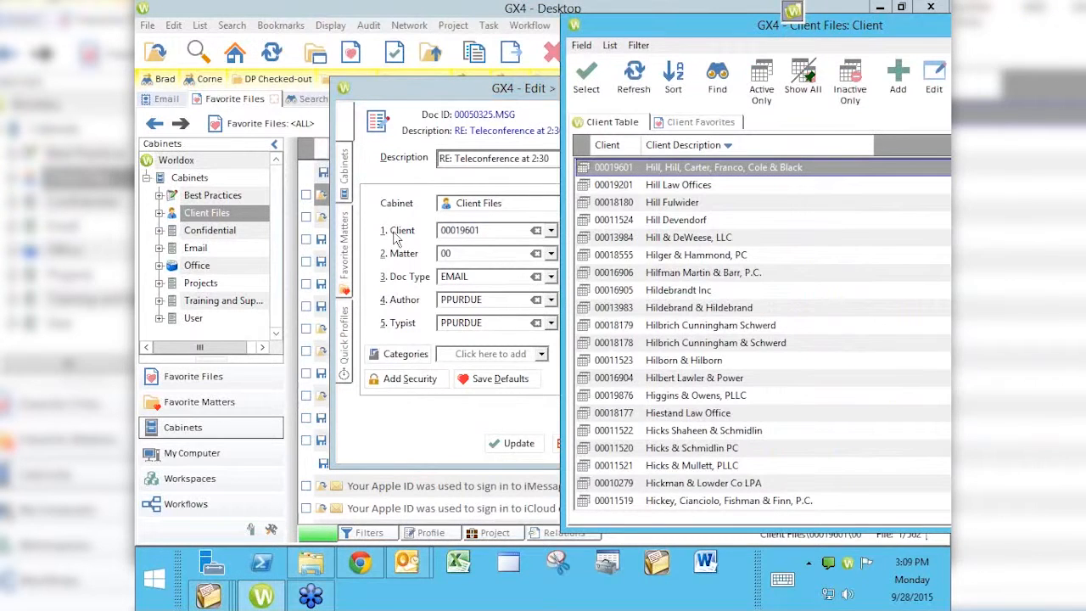
drag(692, 35, 412, 27)
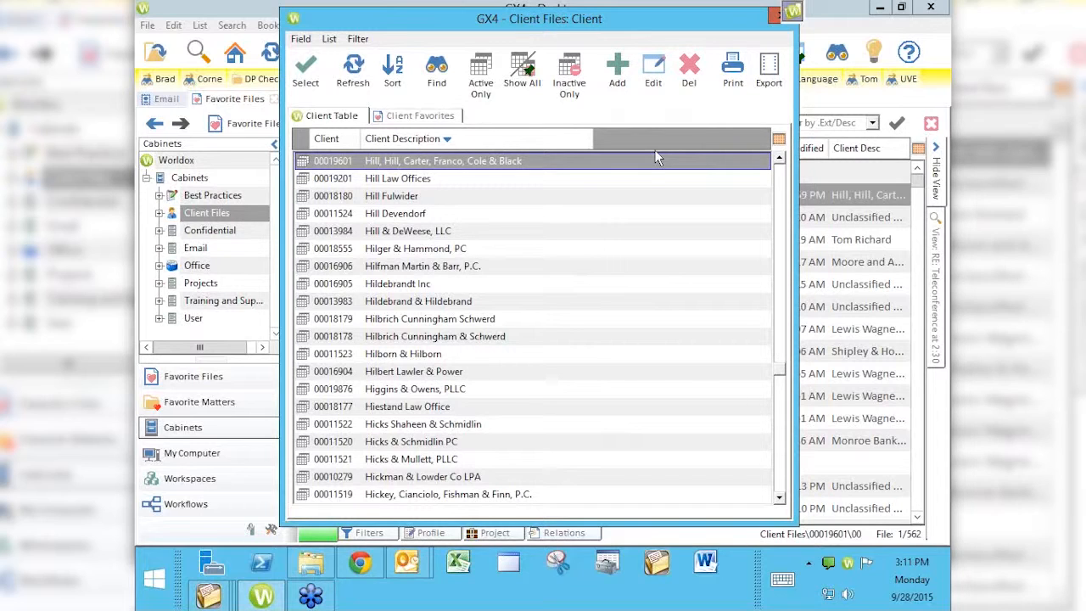
- Open the form for adding a client and the form for editing the highlighted client, cancelling each one
click(617, 75)
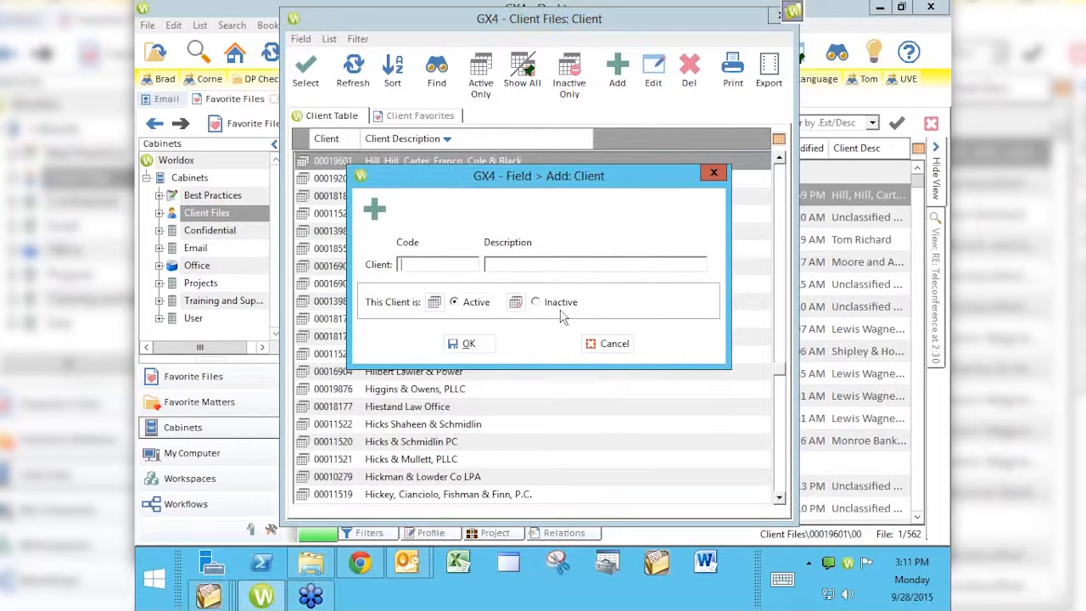
click(599, 346)
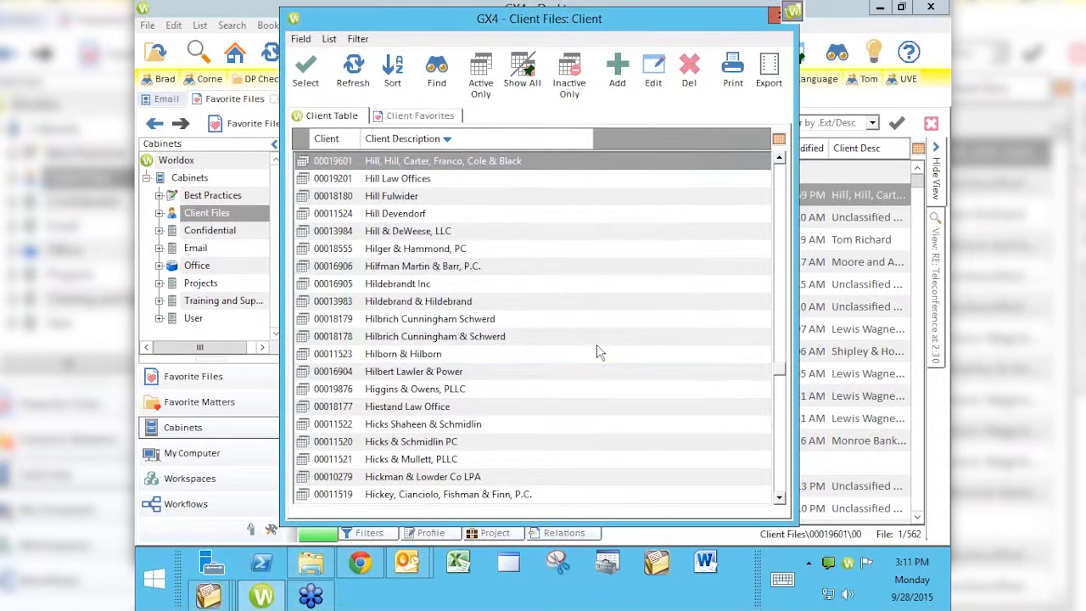
click(652, 71)
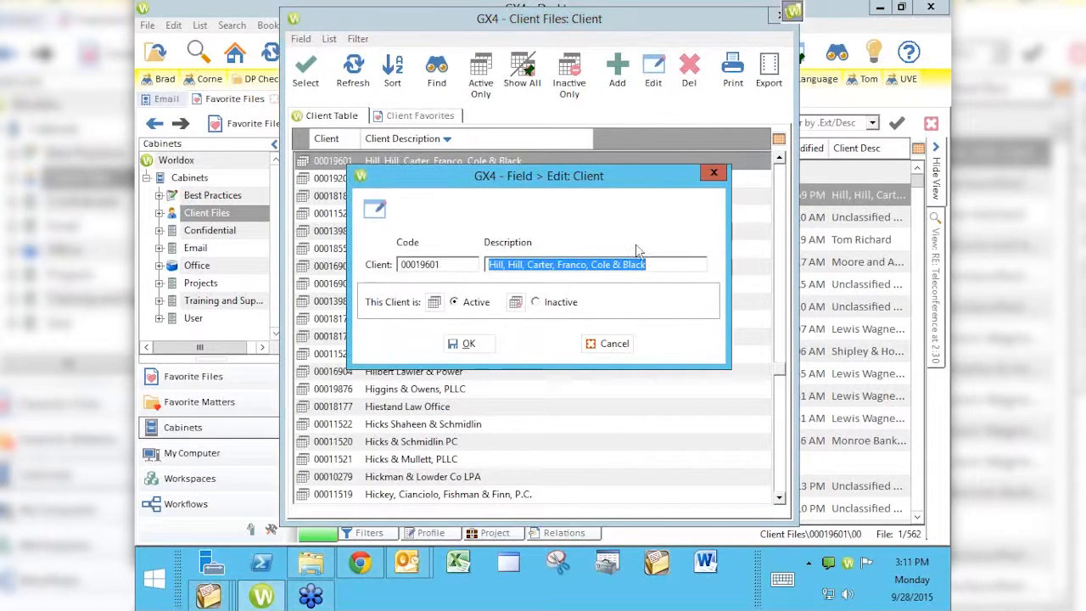
click(611, 346)
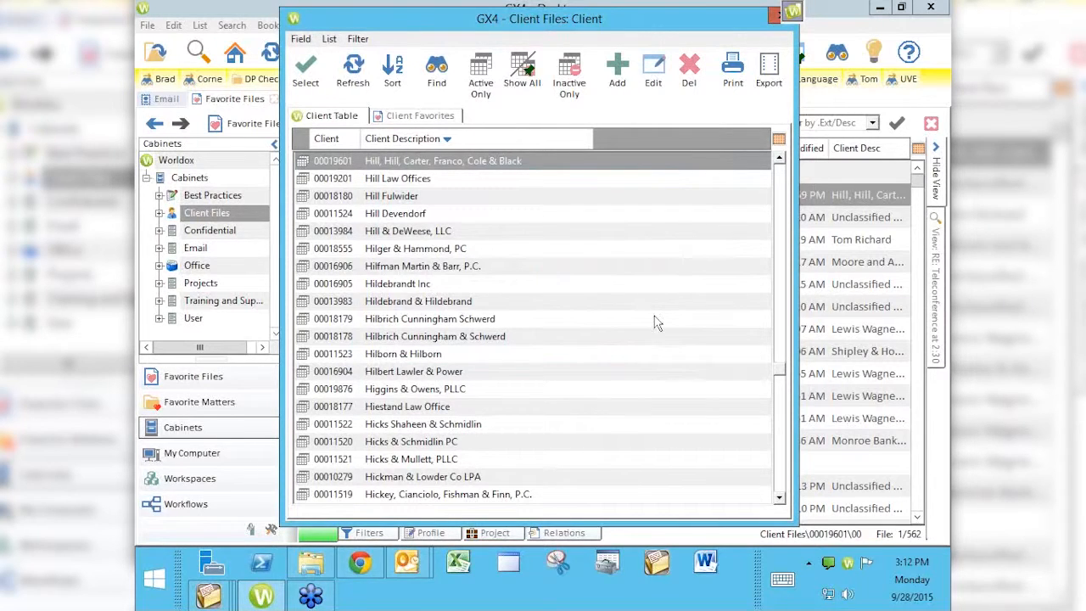
- Filter the client table to inactive clients only, switch to active only, and restore the view of all clients
click(577, 89)
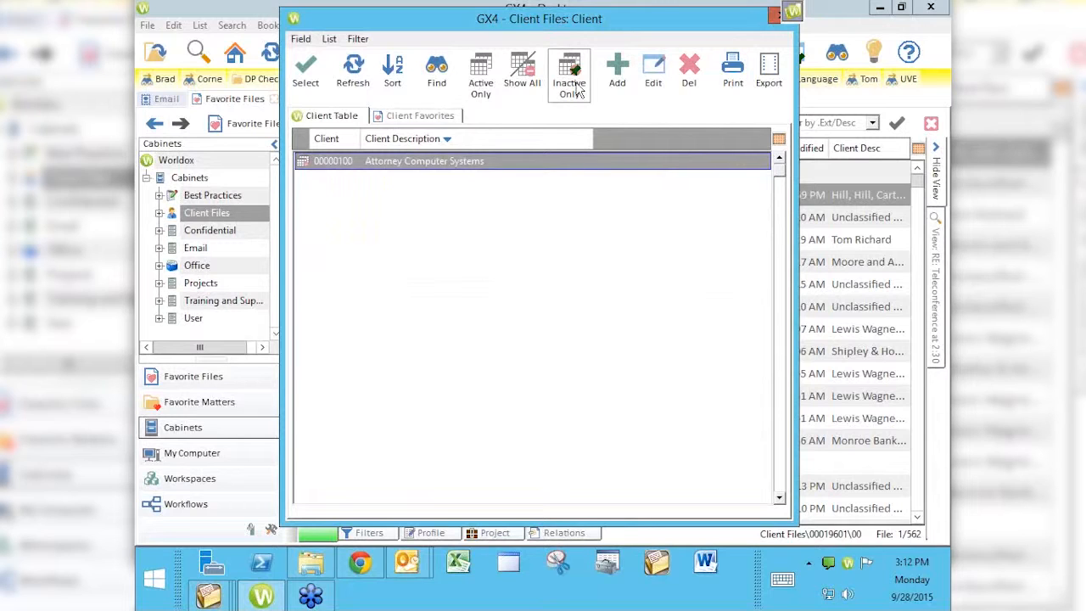
click(484, 81)
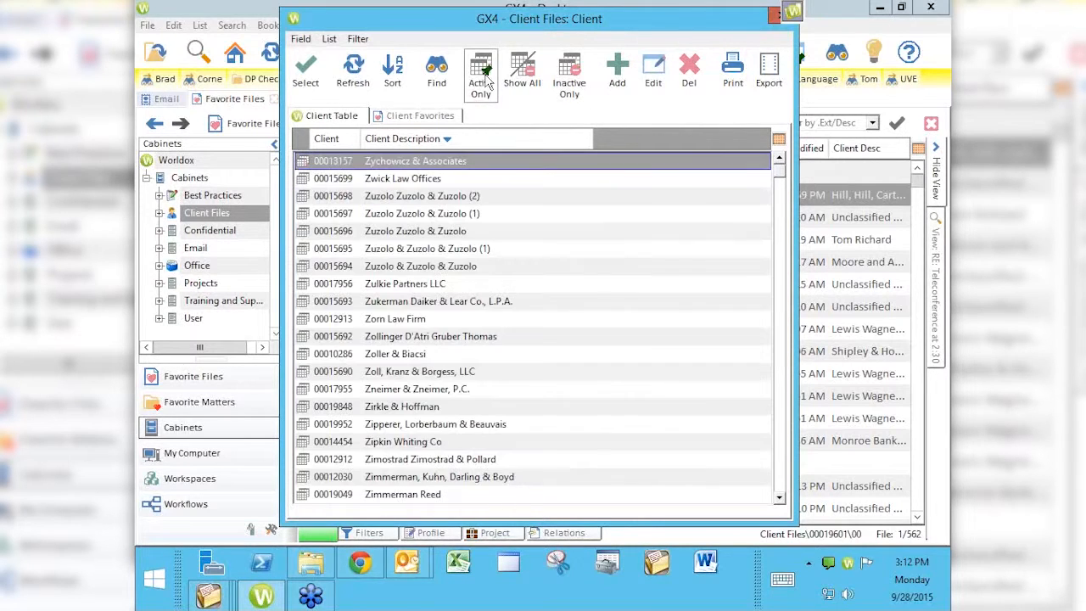
click(522, 78)
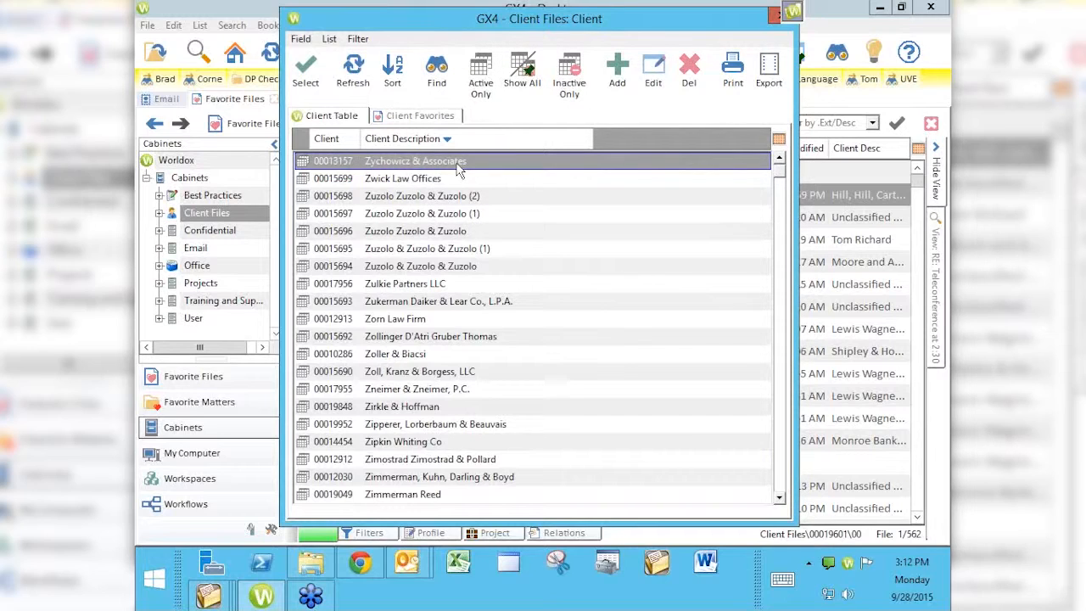
- Search the client descriptions by surname and step down through the matches to Purdue Law Offices, LLC
text(purdue)
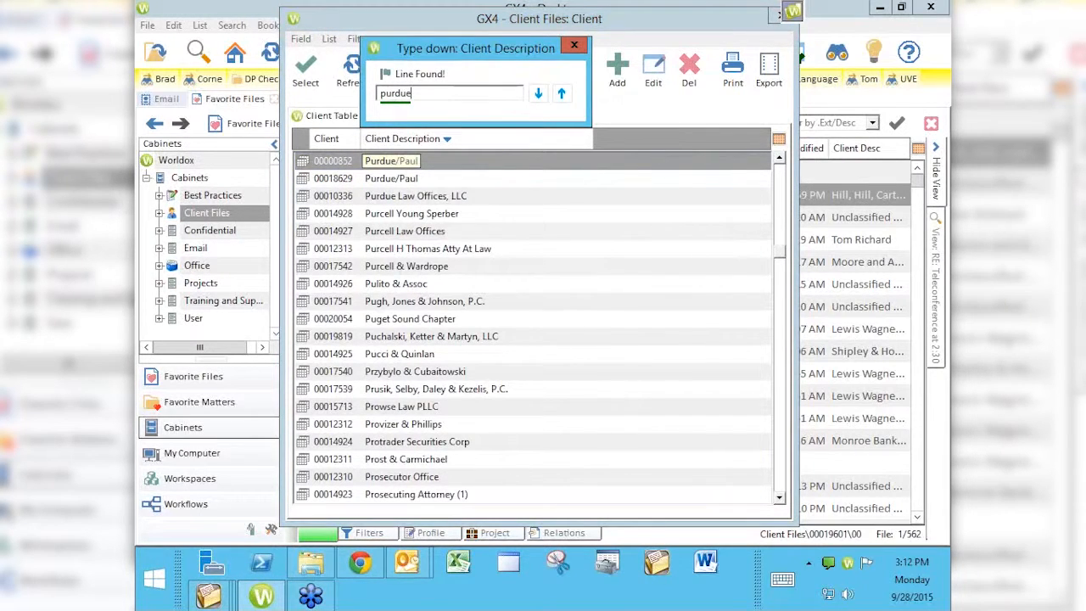
key(Down)
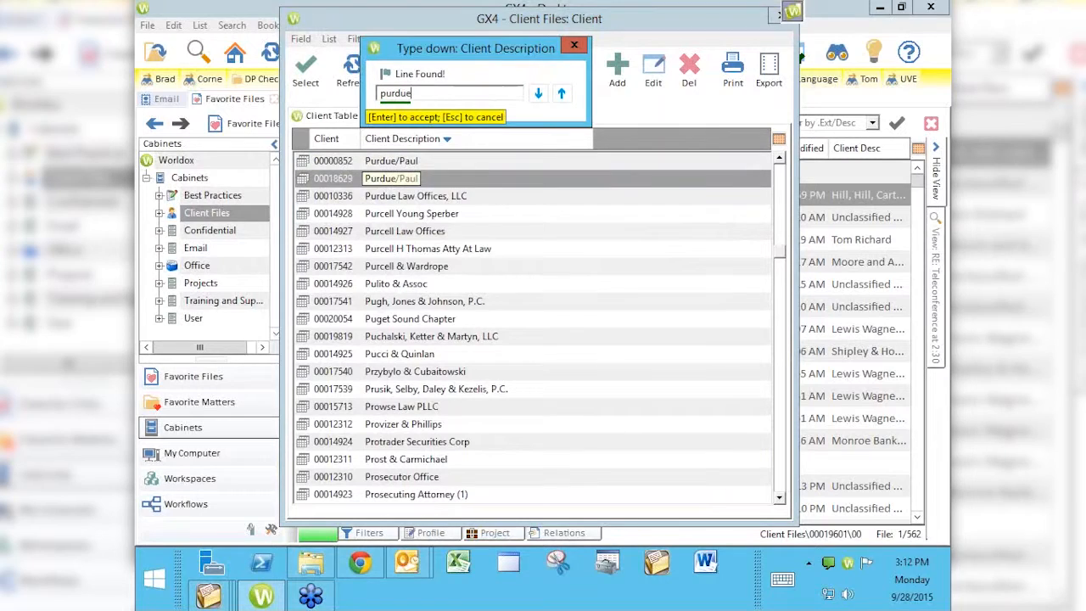
key(Down)
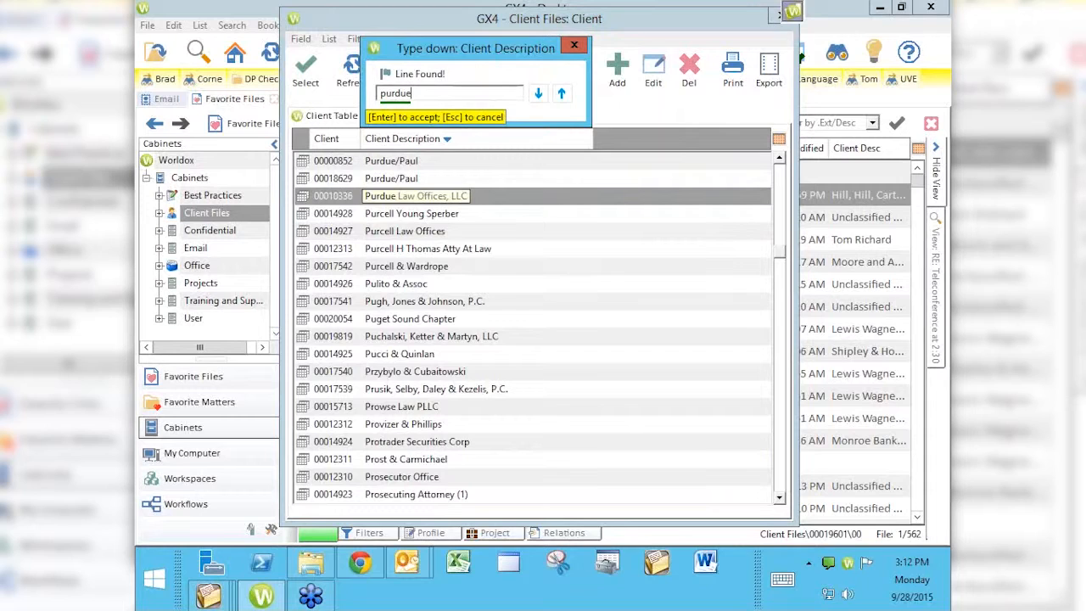
- Replace the search text for the client descriptions with "carmich"
text(carmi)
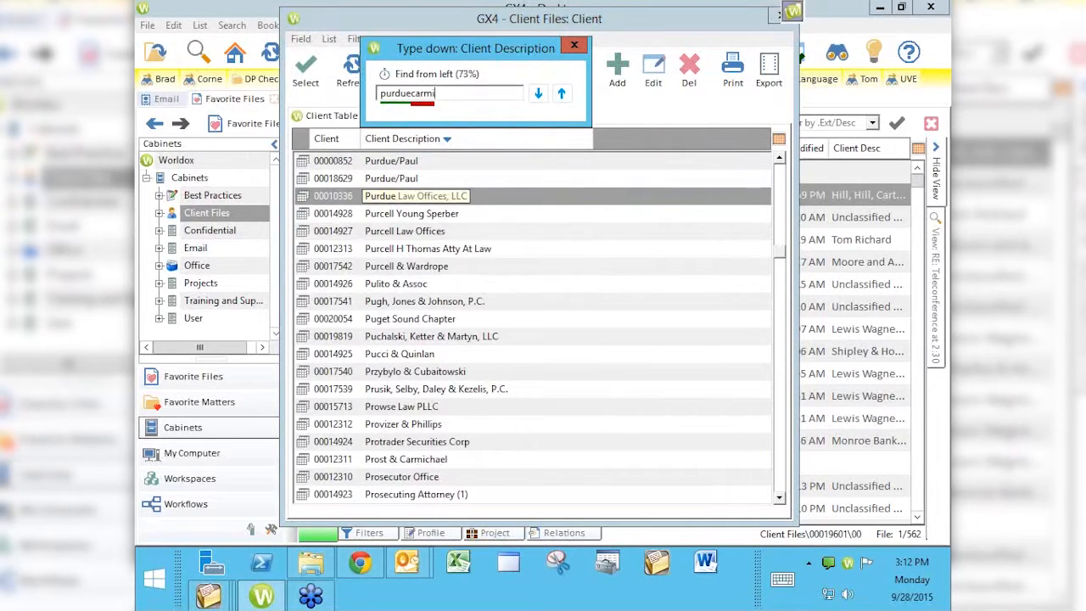
key(BackSpace)
key(BackSpace)
key(BackSpace)
key(BackSpace)
key(BackSpace)
key(BackSpace)
key(BackSpace)
key(BackSpace)
key(BackSpace)
key(BackSpace)
key(BackSpace)
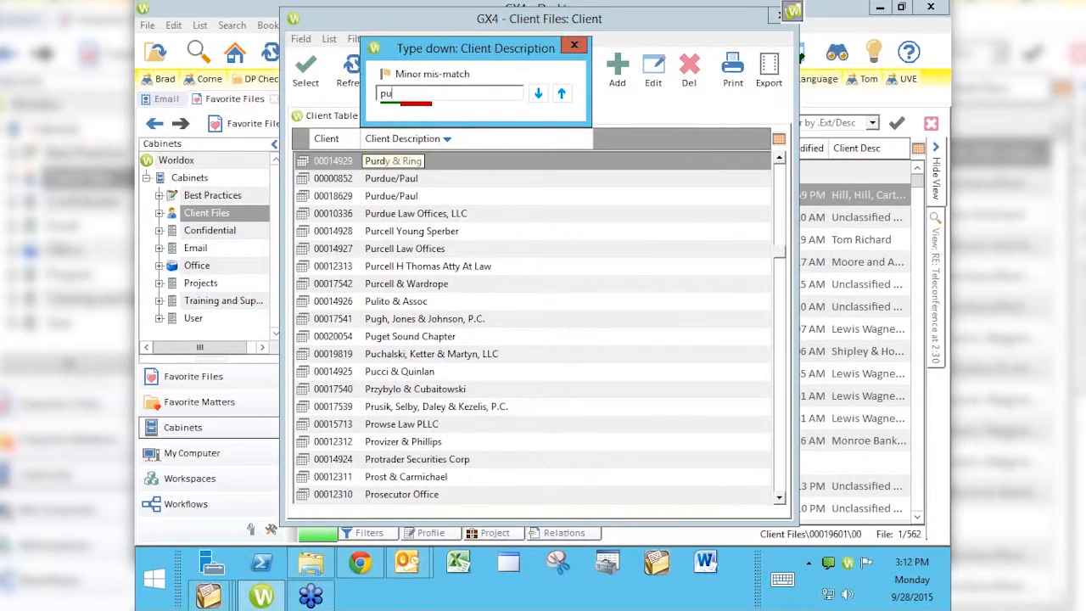
text(carmich)
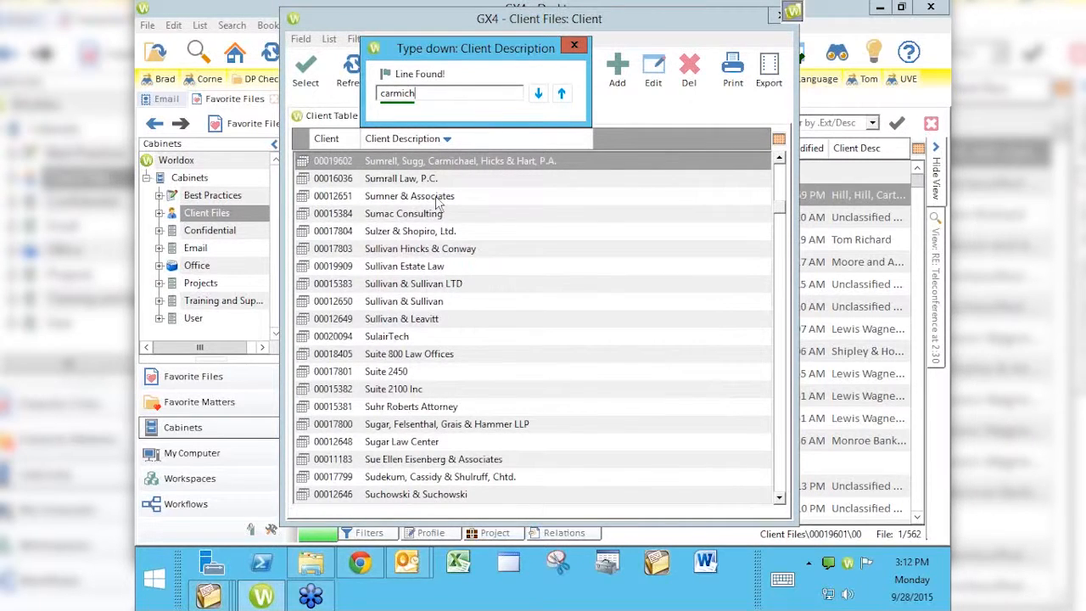
- Step through the further "carmich" matches to Prost & Carmichael and close the search
click(540, 94)
click(540, 94)
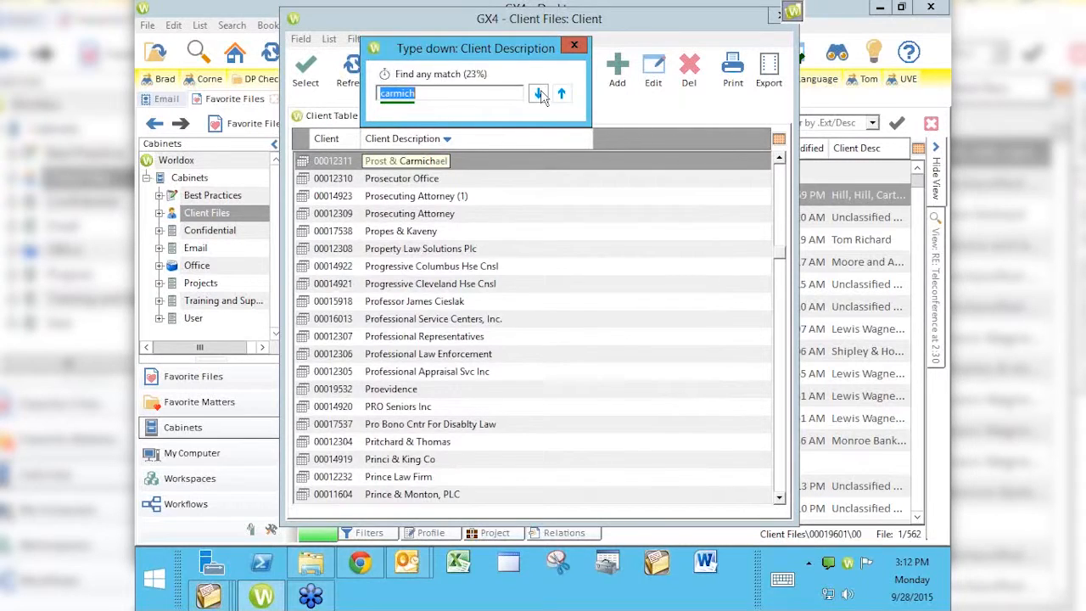
click(542, 95)
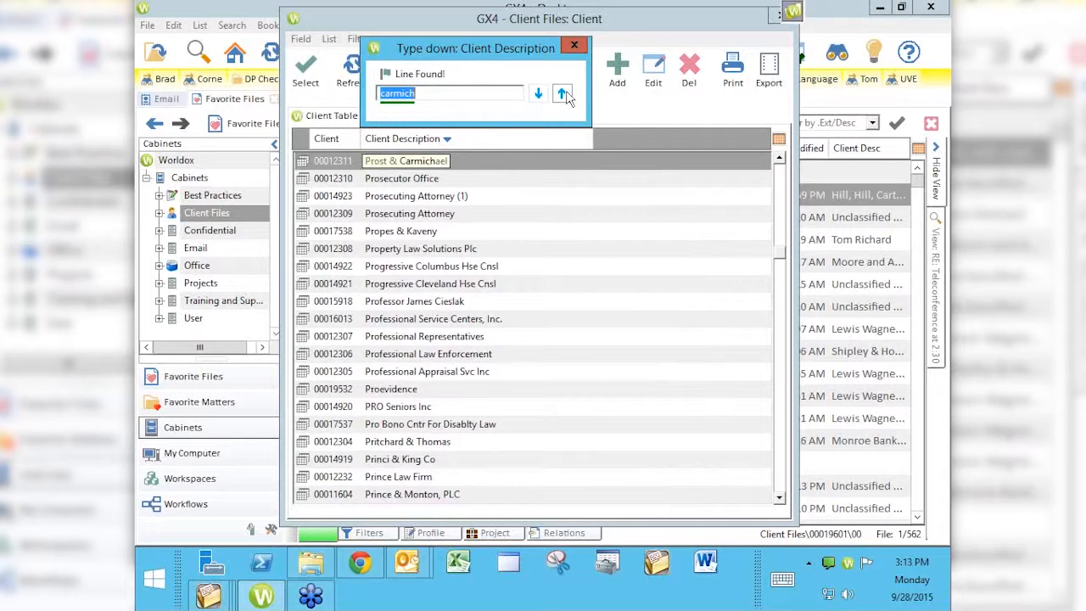
click(539, 95)
click(540, 95)
click(575, 45)
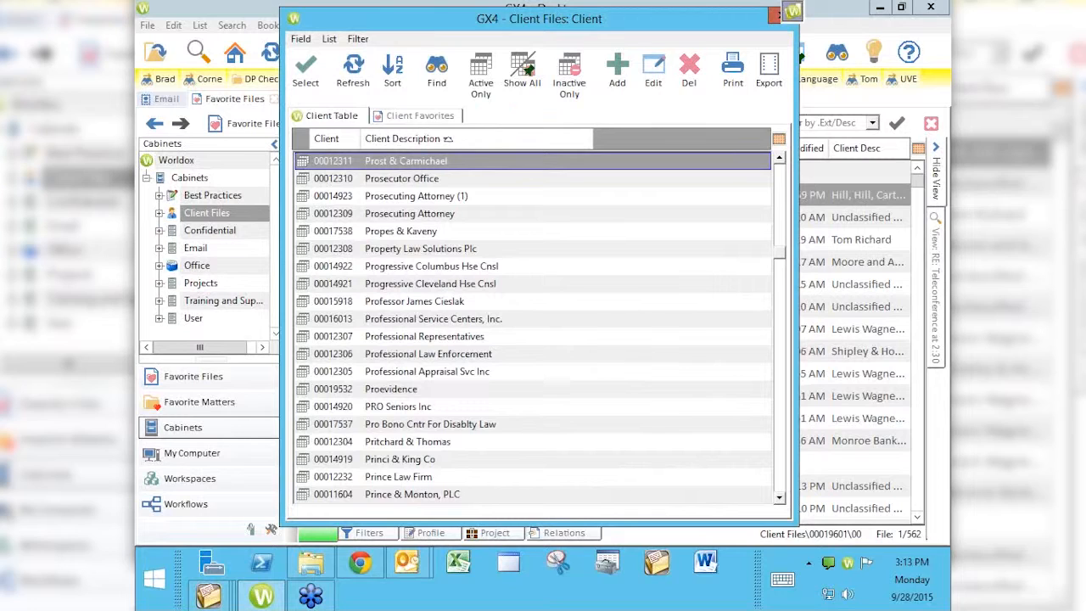
- Sort the client table by description in both directions, and finally by client code in ascending order
click(447, 138)
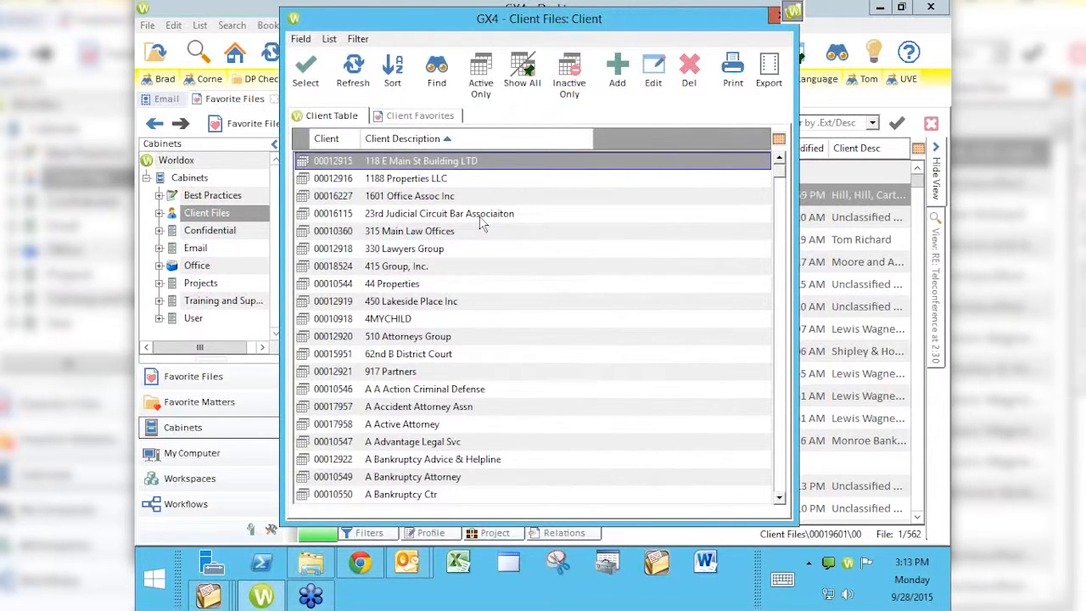
click(427, 143)
click(427, 144)
click(331, 140)
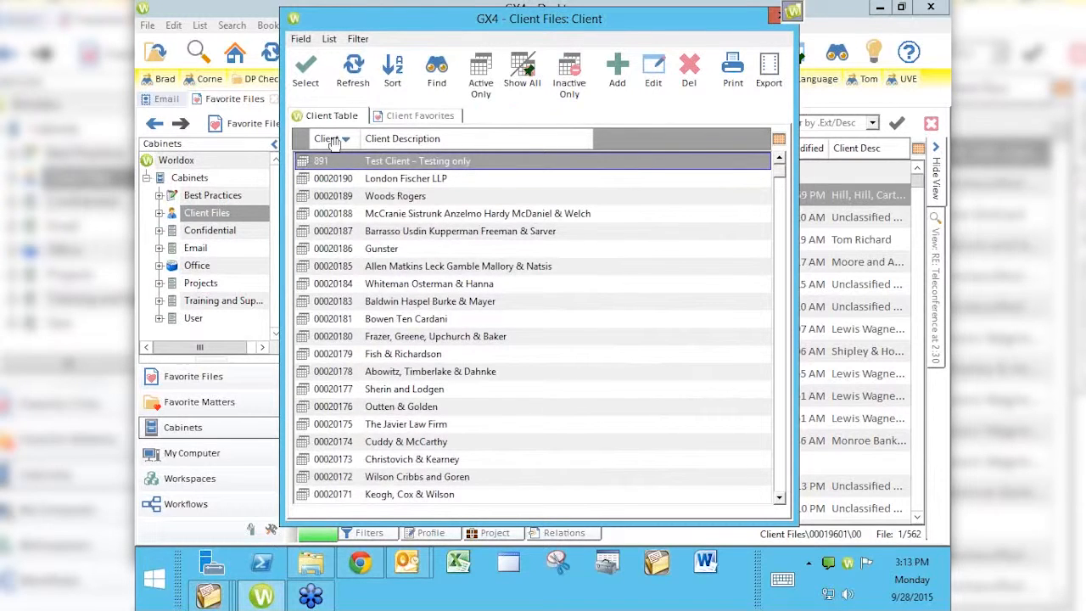
click(333, 141)
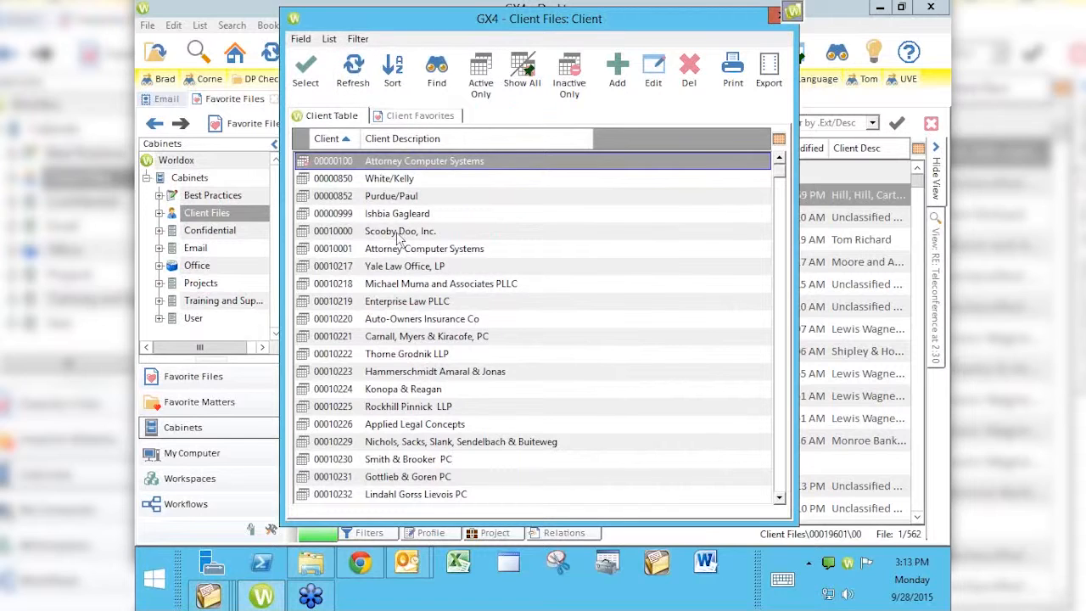
- Assign the third client listed in the client table to the email's profile
click(417, 200)
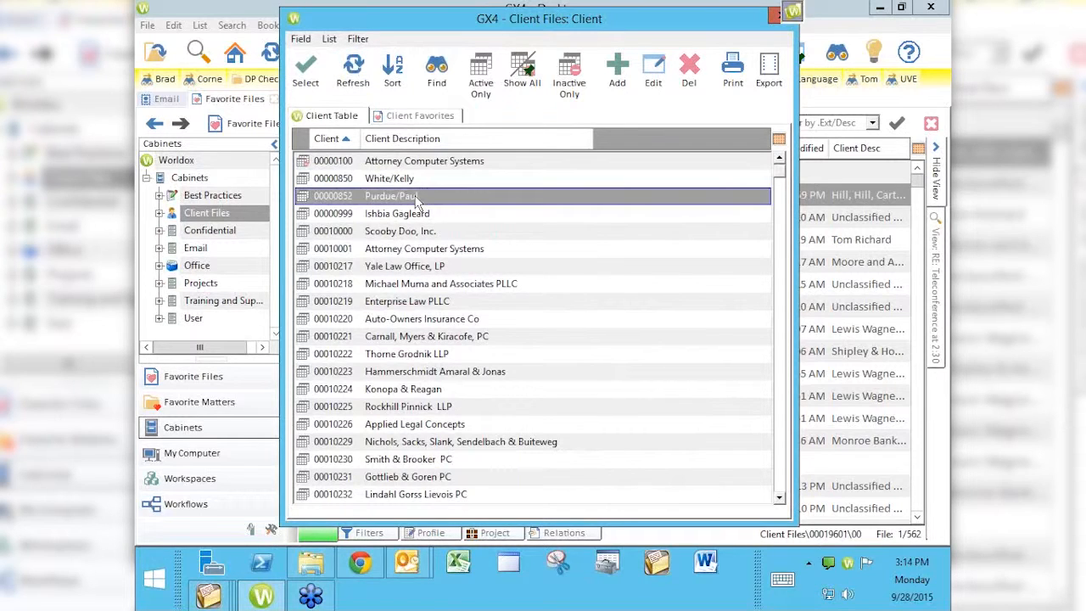
double_click(417, 201)
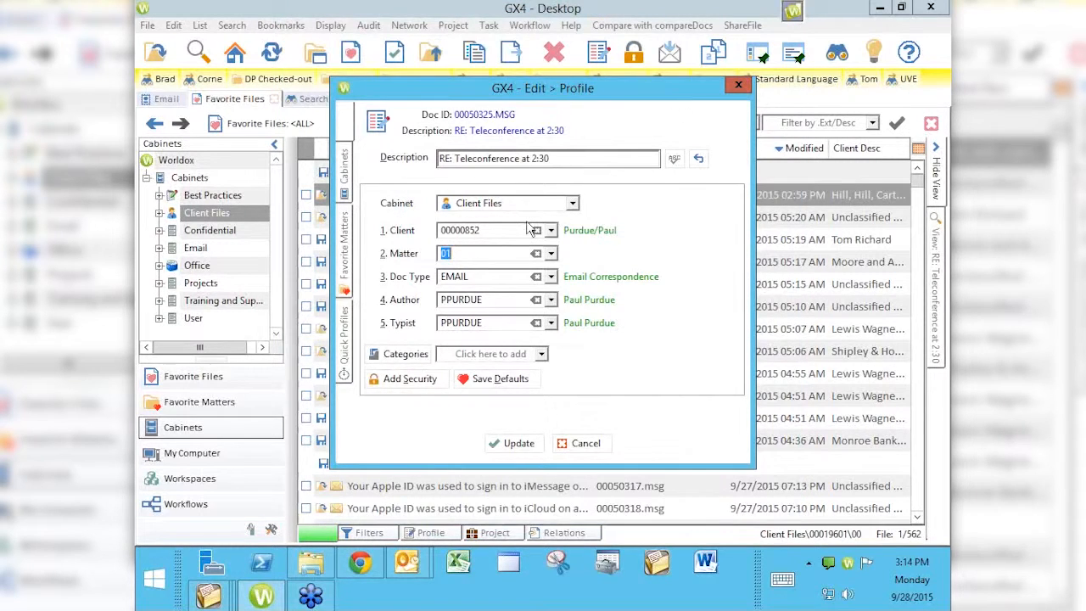
- Change the client in the email's profile to Auto-Owners Insurance Co using the client table
click(405, 232)
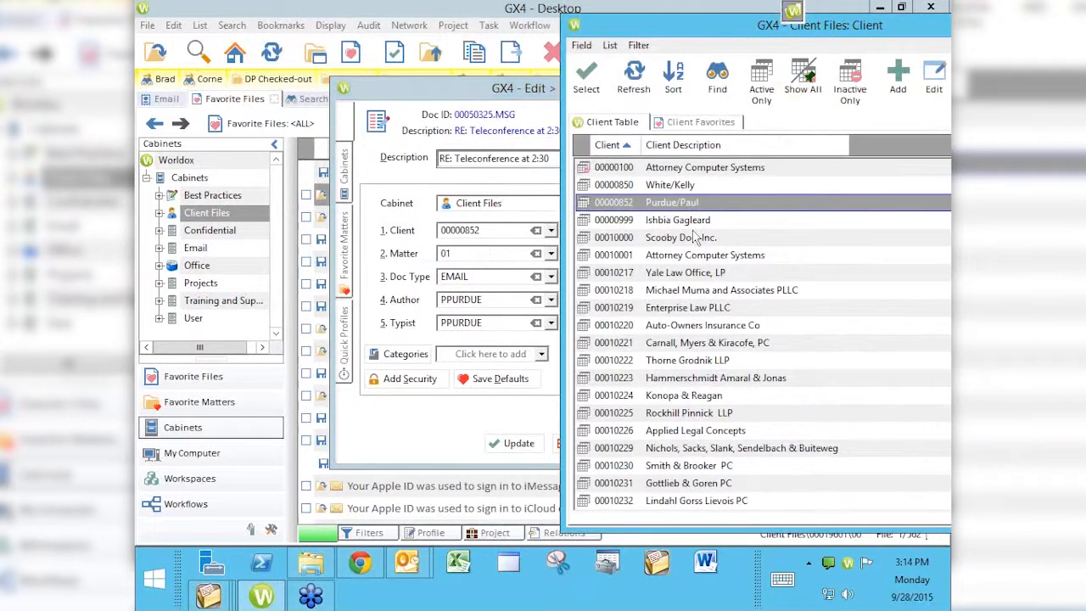
click(701, 327)
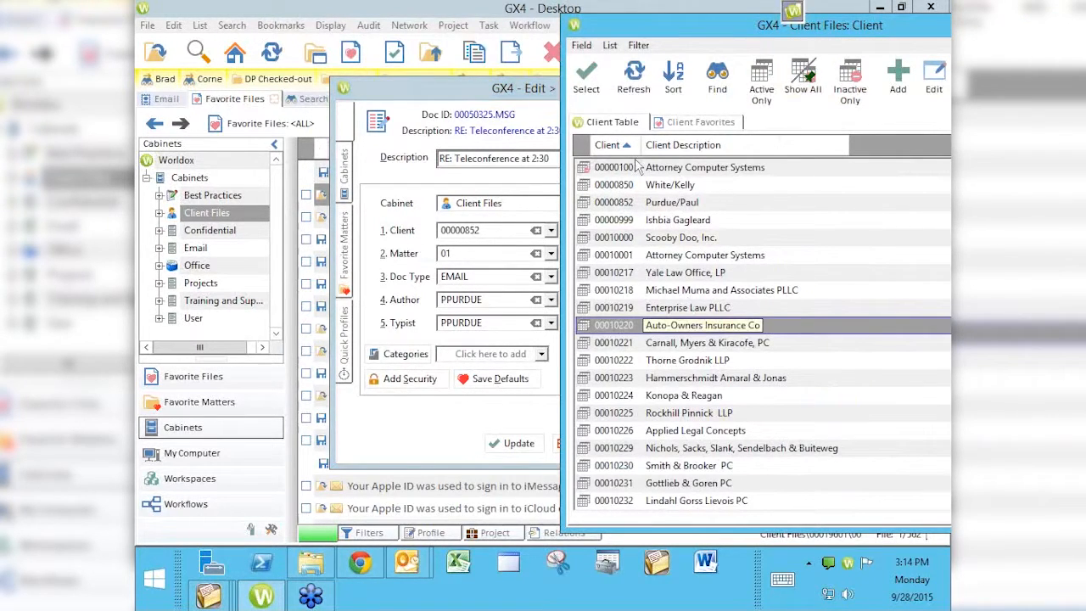
click(587, 78)
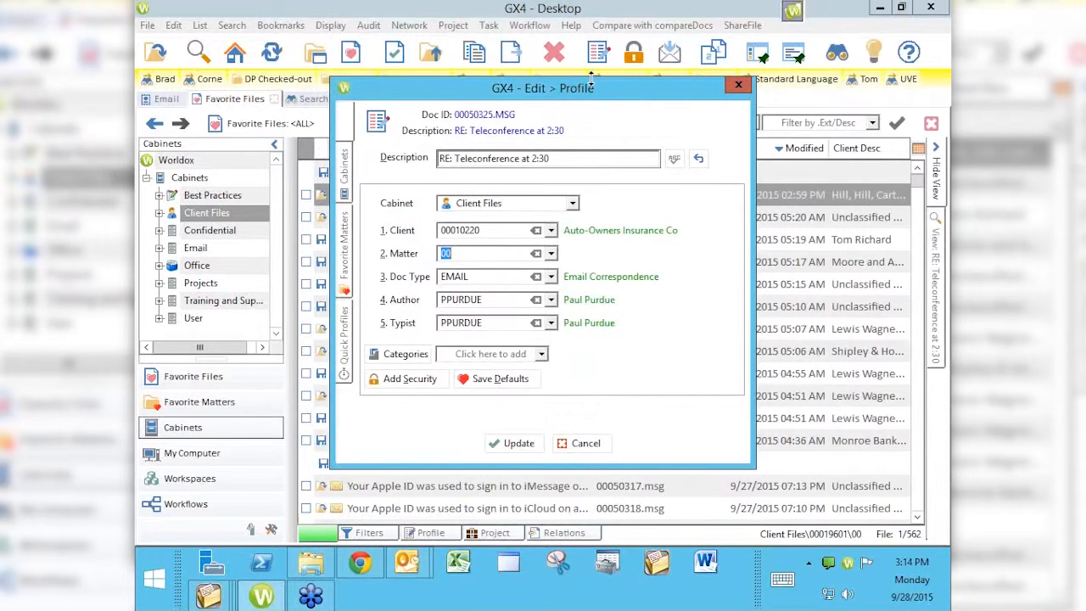
- Reopen the client table from the profile, bring its window into full view, and close it without choosing another client
click(400, 234)
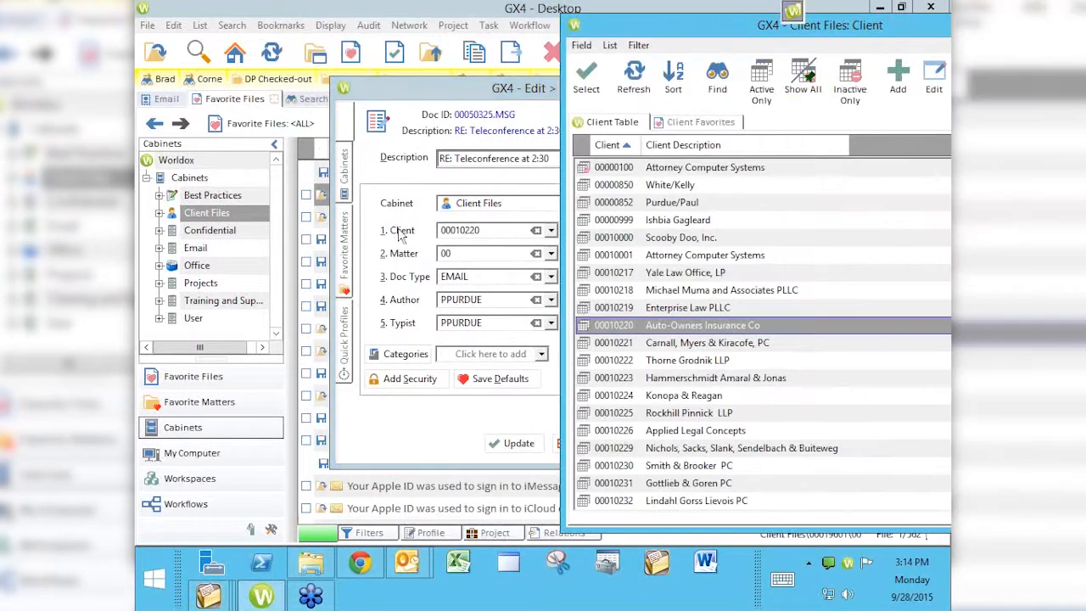
drag(742, 29, 475, 24)
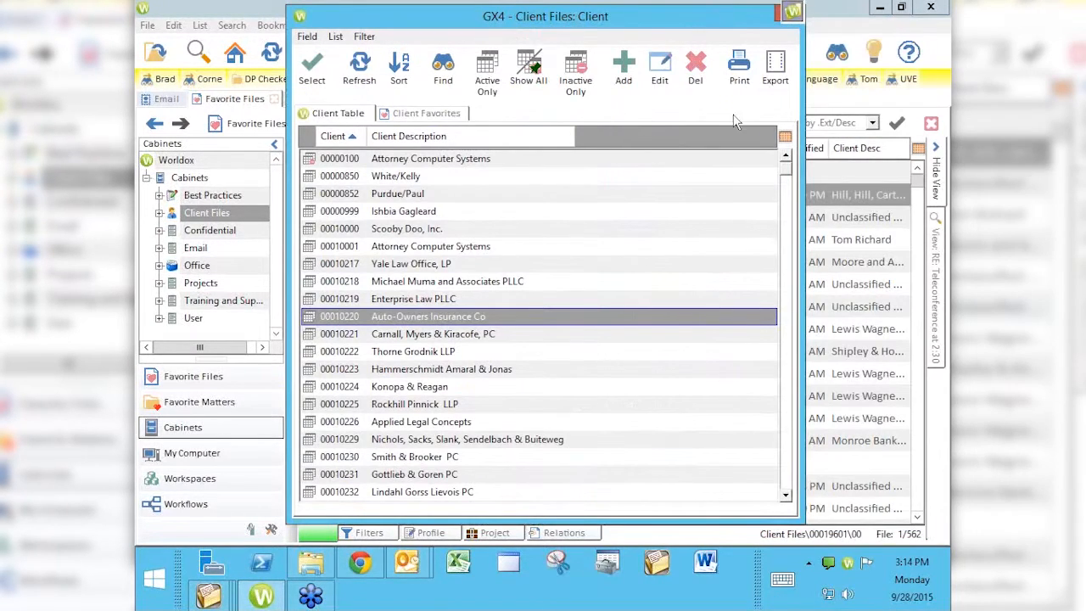
click(778, 13)
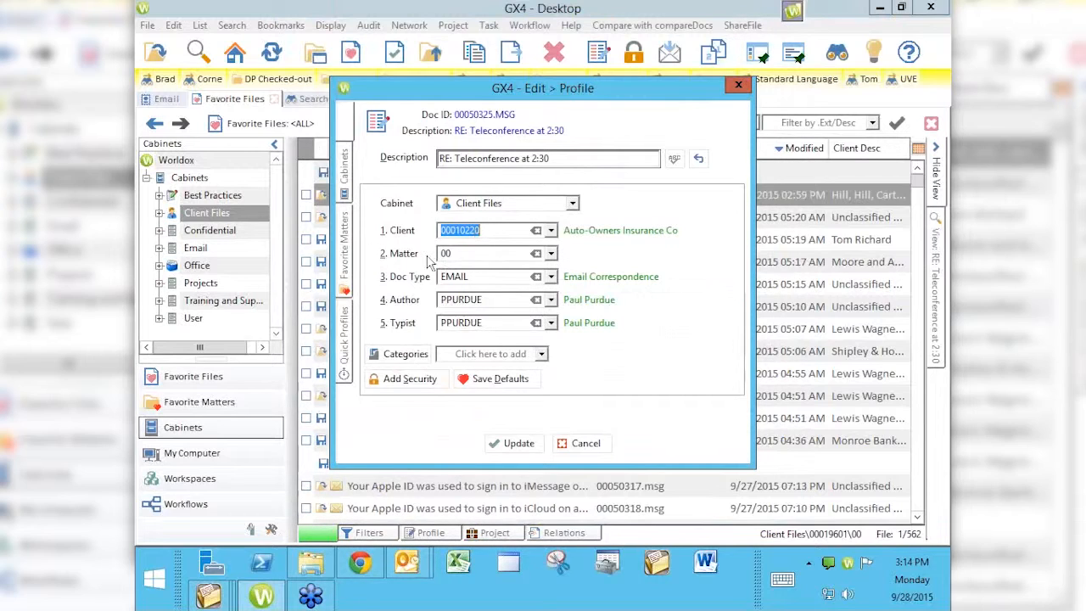
- View the matter table for the profile's client, close it, and reopen it in full view
click(392, 252)
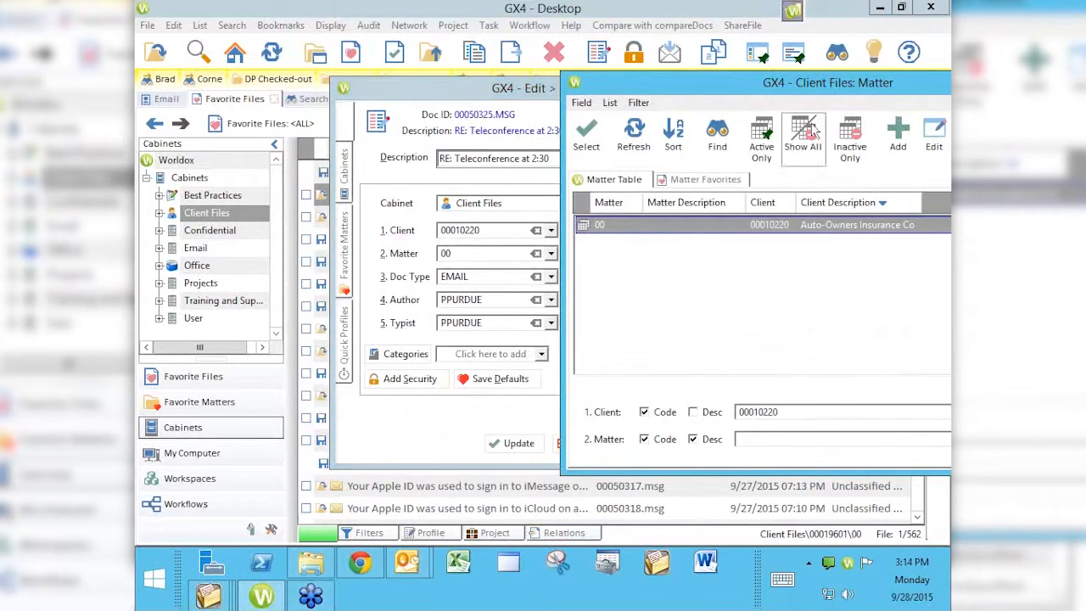
drag(812, 86, 545, 88)
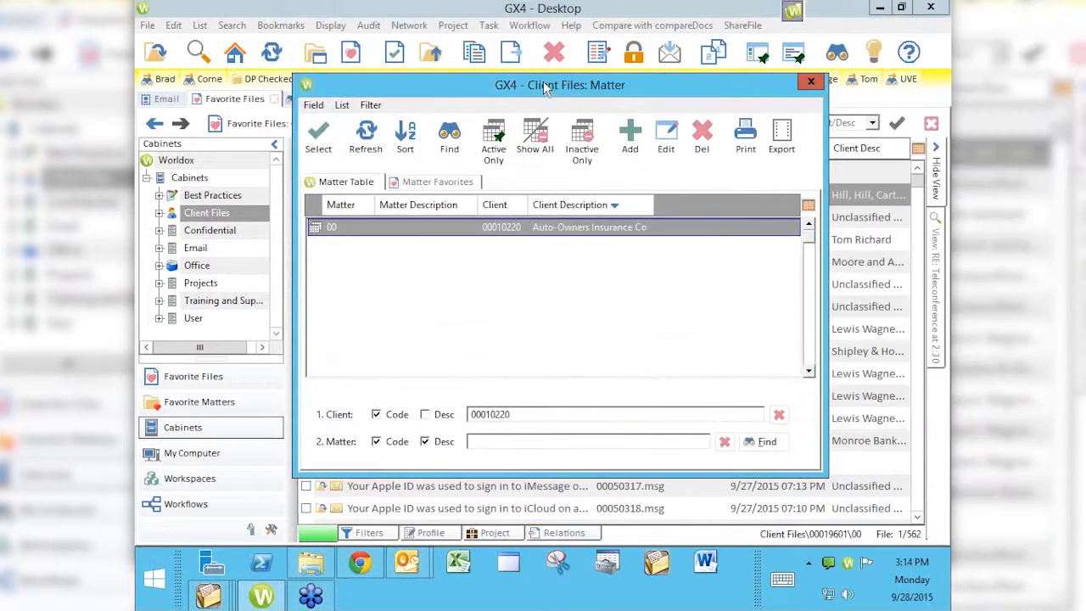
click(811, 83)
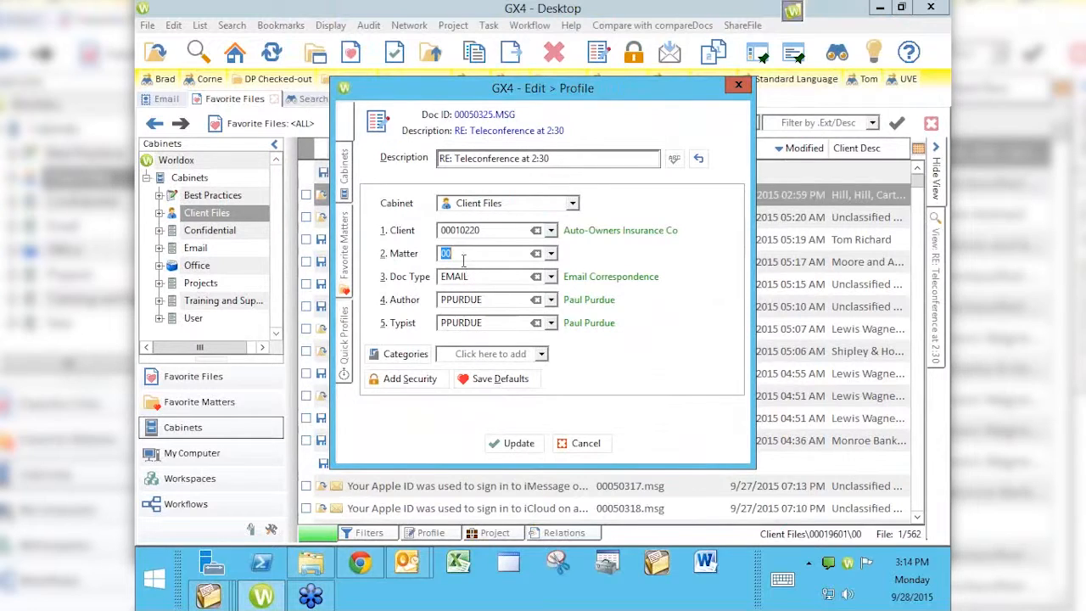
click(402, 253)
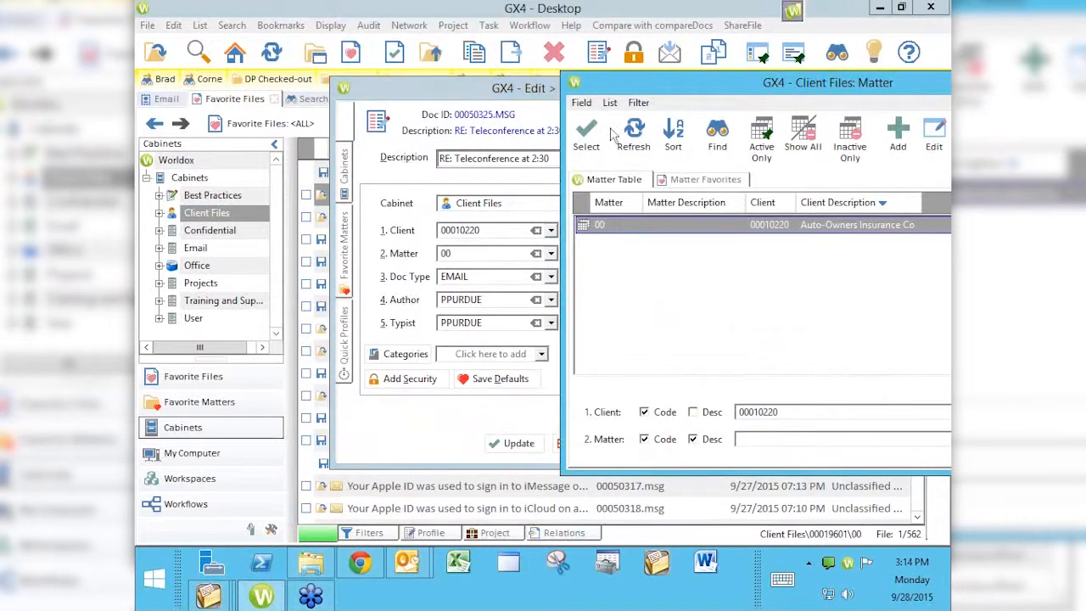
drag(872, 81, 696, 103)
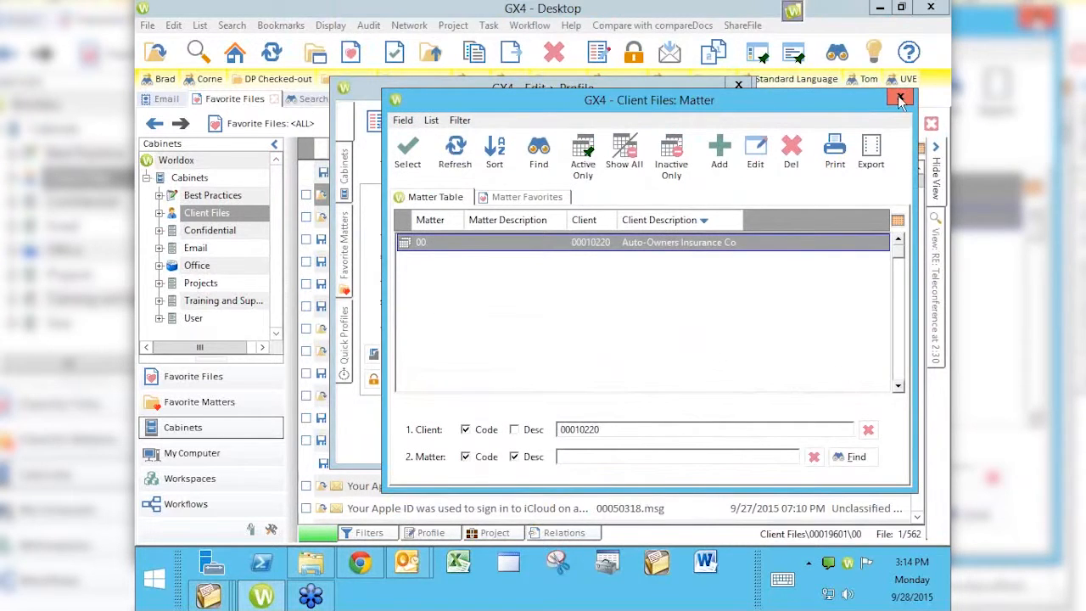
- Choose matter 00 from the matter table and discard the edits to the email's profile
double_click(418, 243)
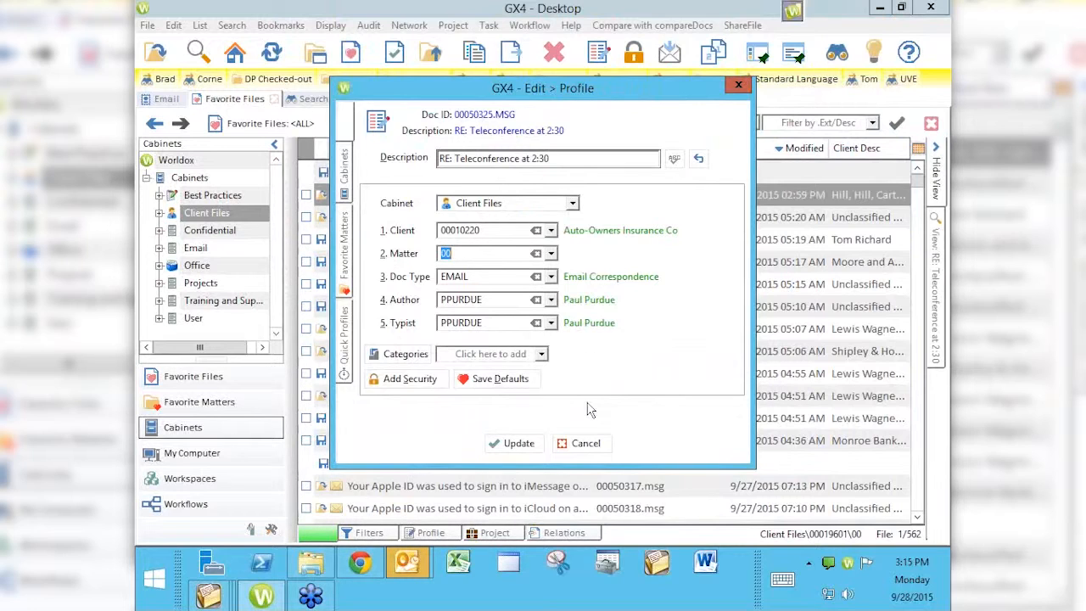
click(582, 441)
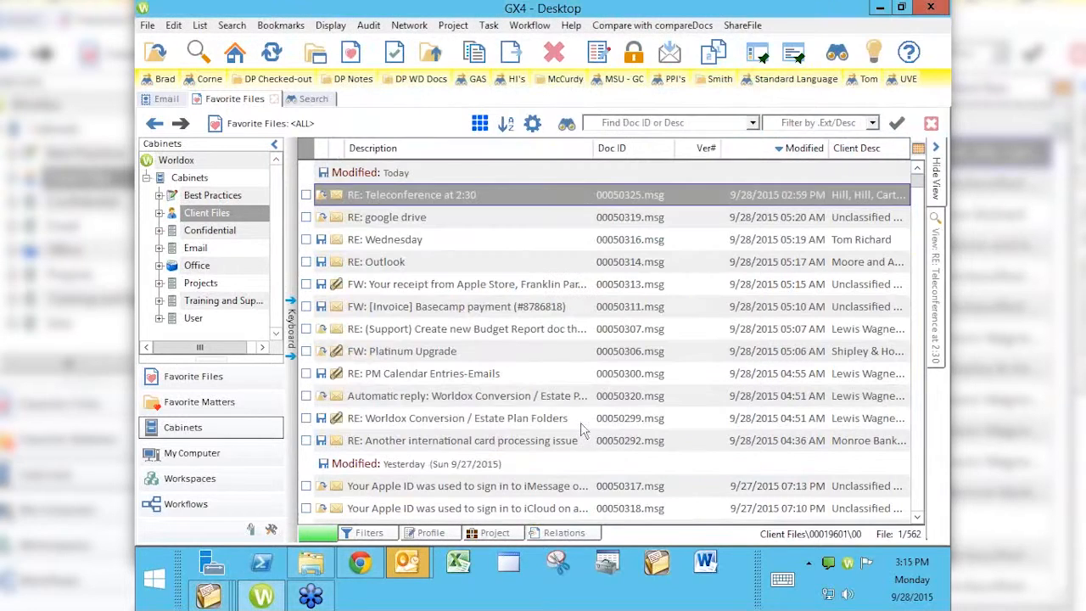
- Reopen the teleconference email's profile and bring up its document type table in full view
click(597, 53)
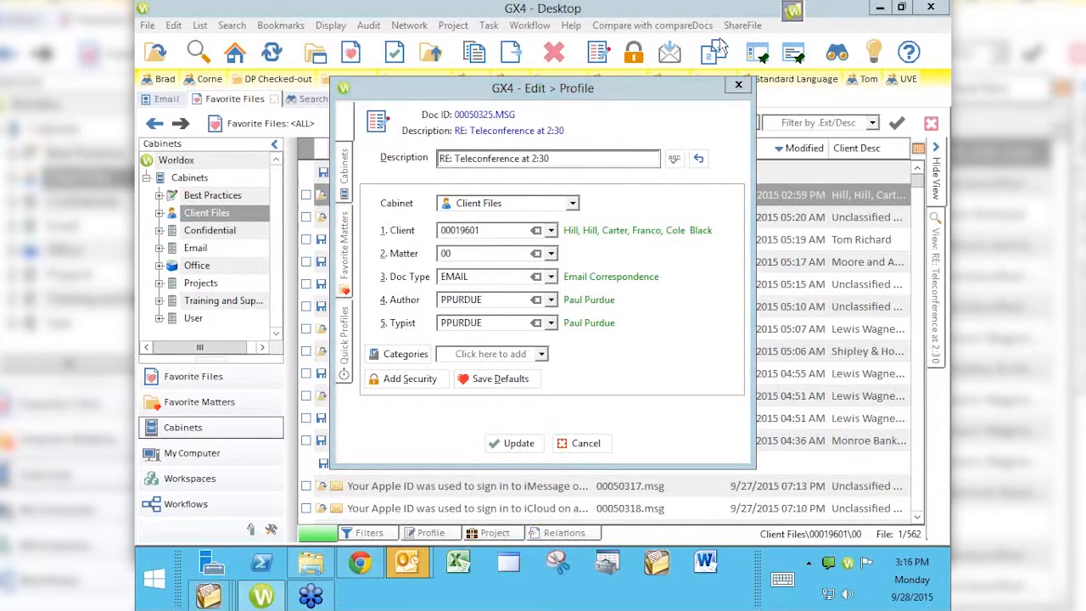
click(404, 277)
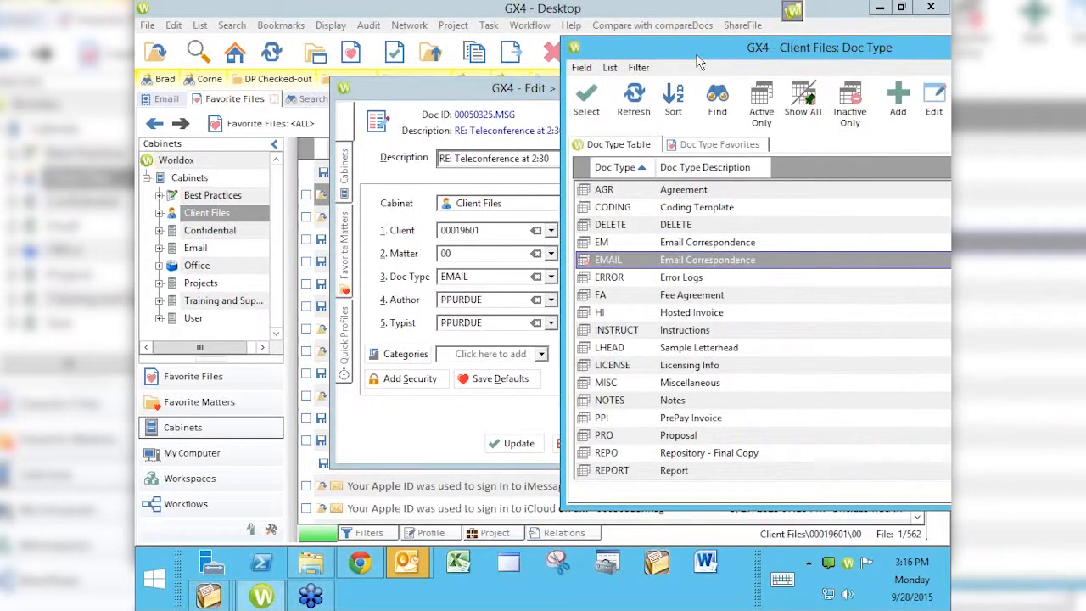
drag(670, 57, 373, 41)
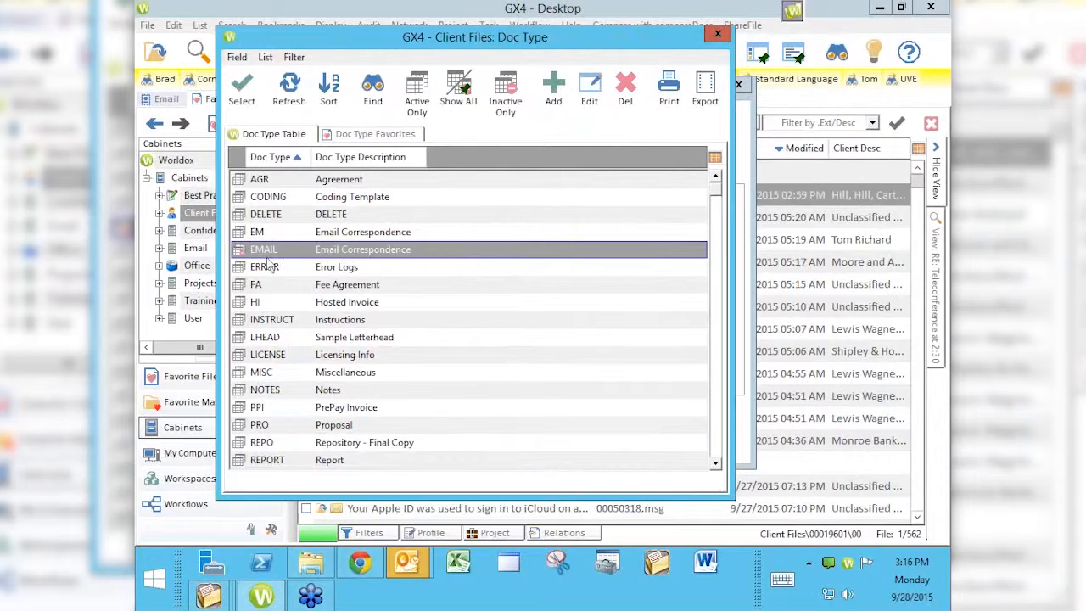
- View the form for adding a document type, cancel it, and close the document type table without choosing another type
key(F2)
click(555, 89)
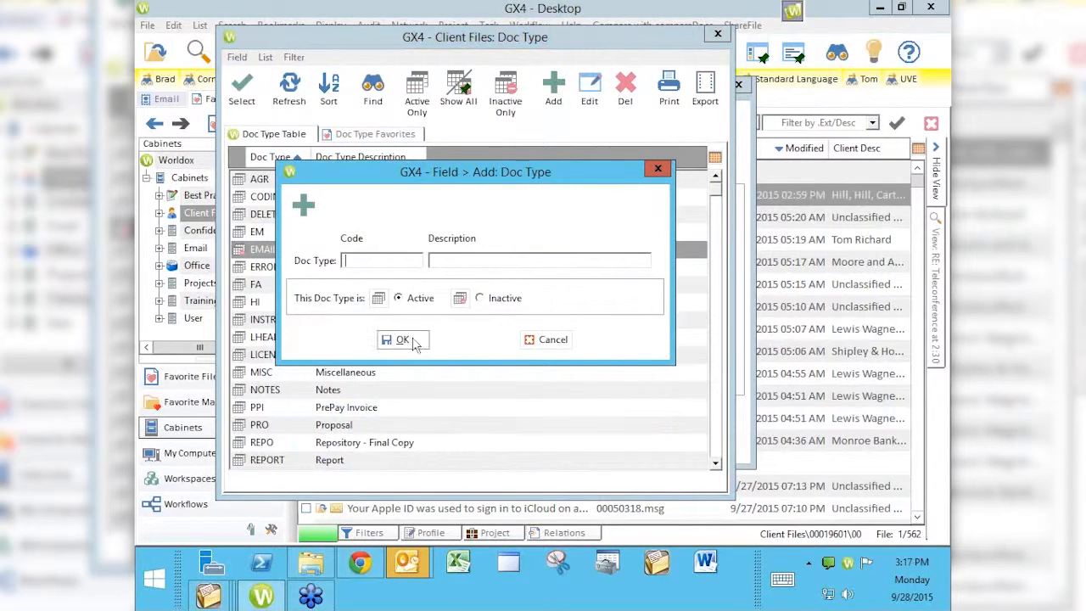
click(547, 339)
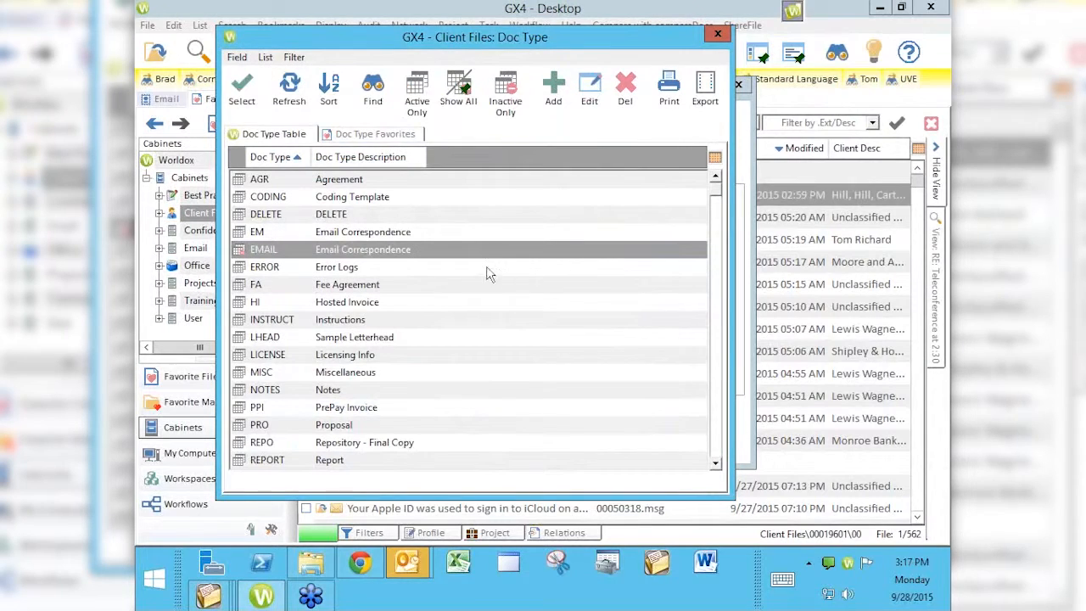
click(337, 236)
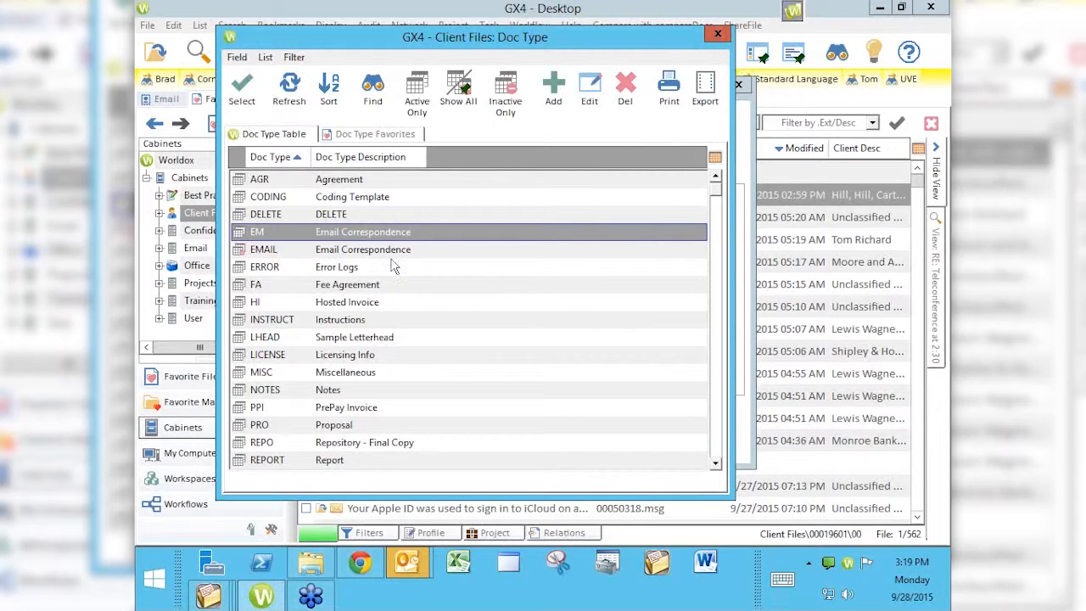
click(718, 34)
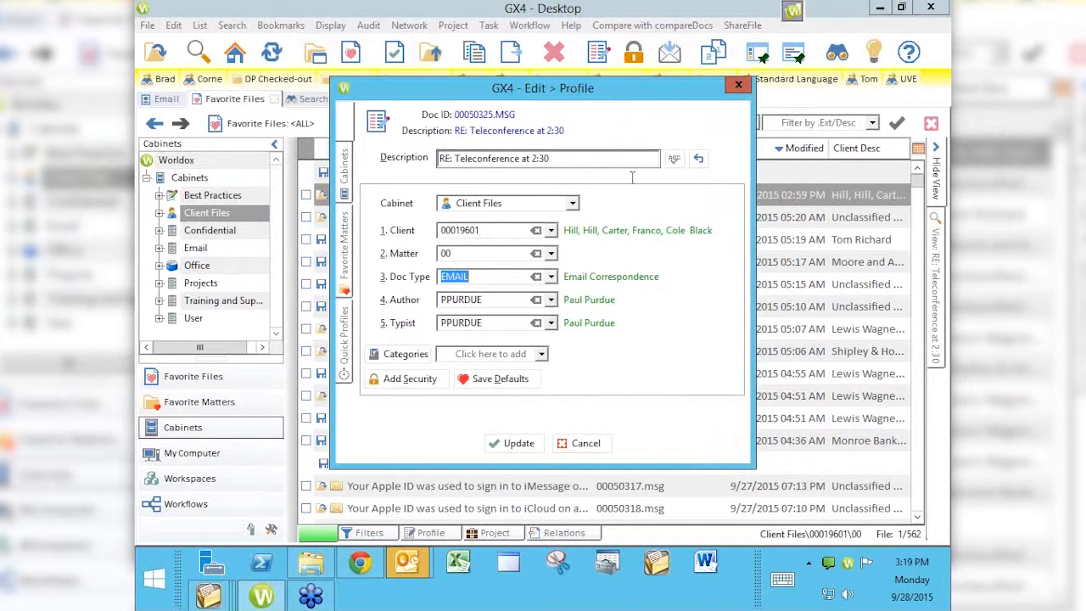
- Switch the profile's cabinet to Email, browse that cabinet's folder table in full view, and close it without choosing a folder
click(573, 205)
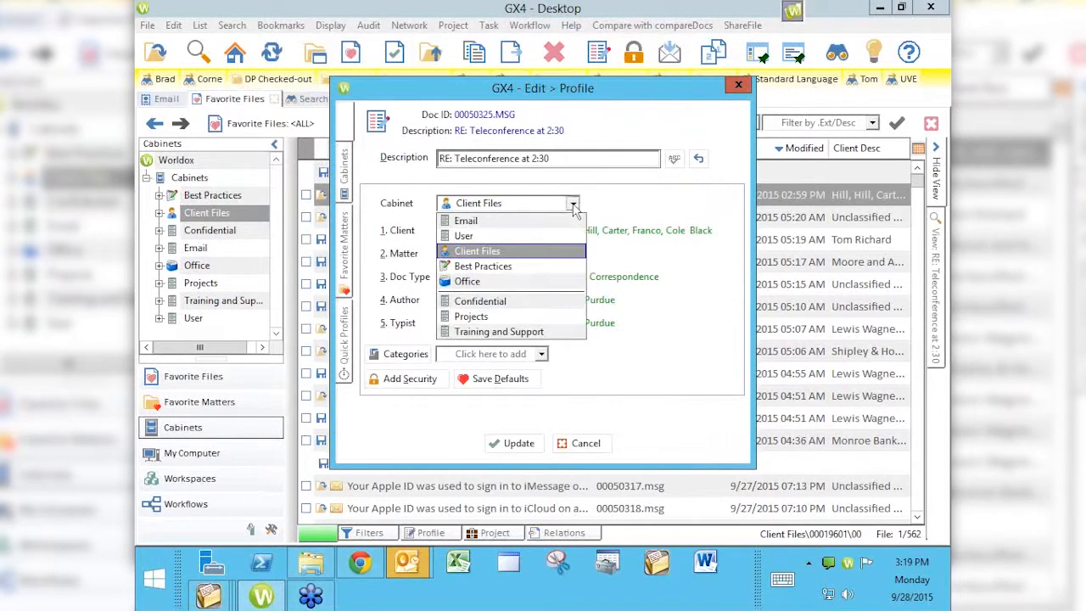
click(469, 222)
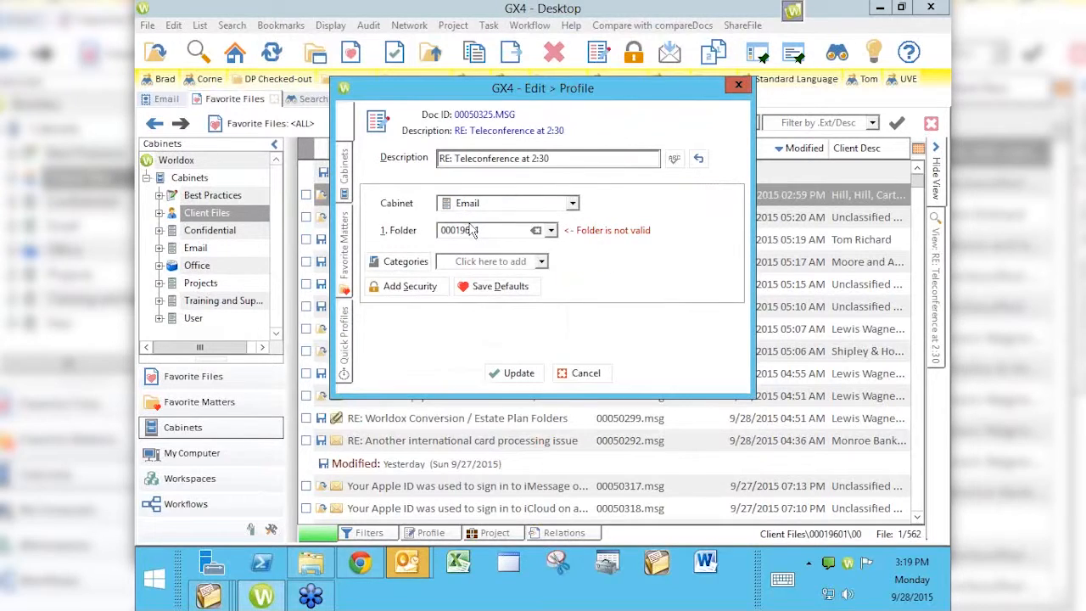
click(405, 234)
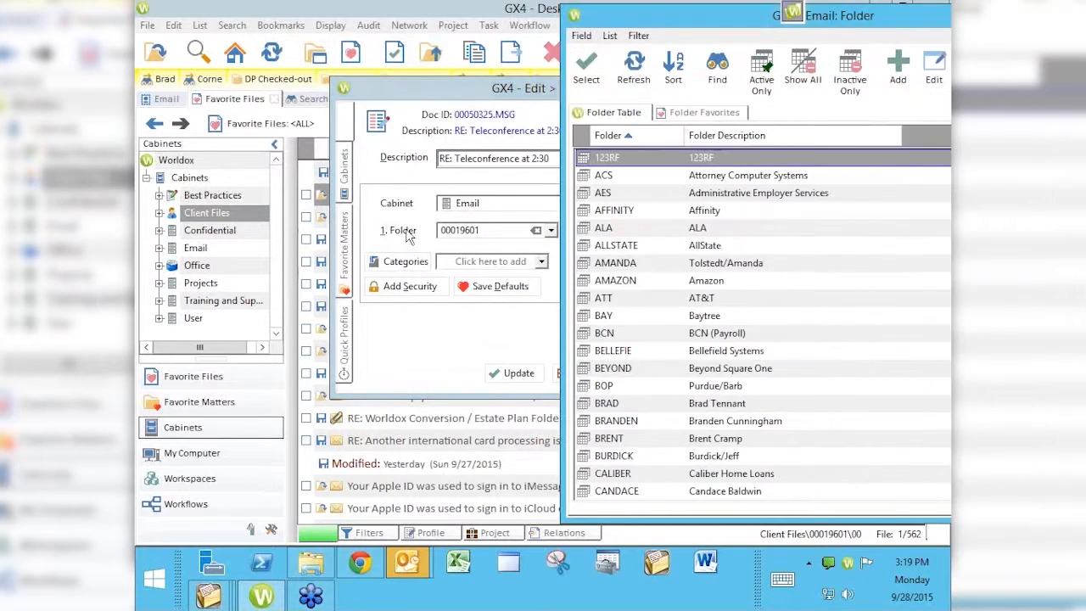
drag(726, 22, 430, 32)
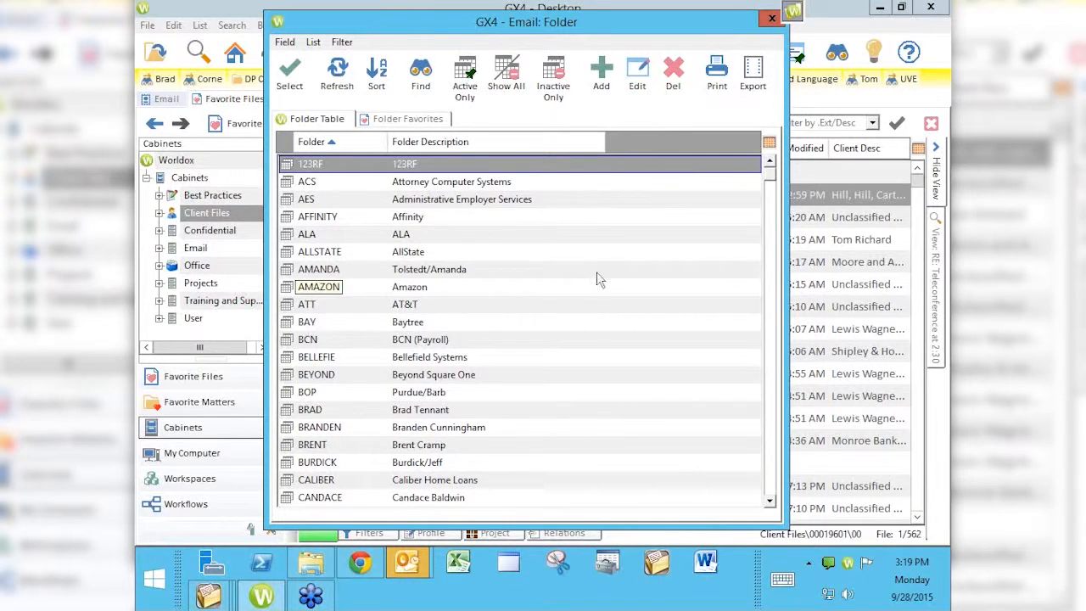
click(771, 17)
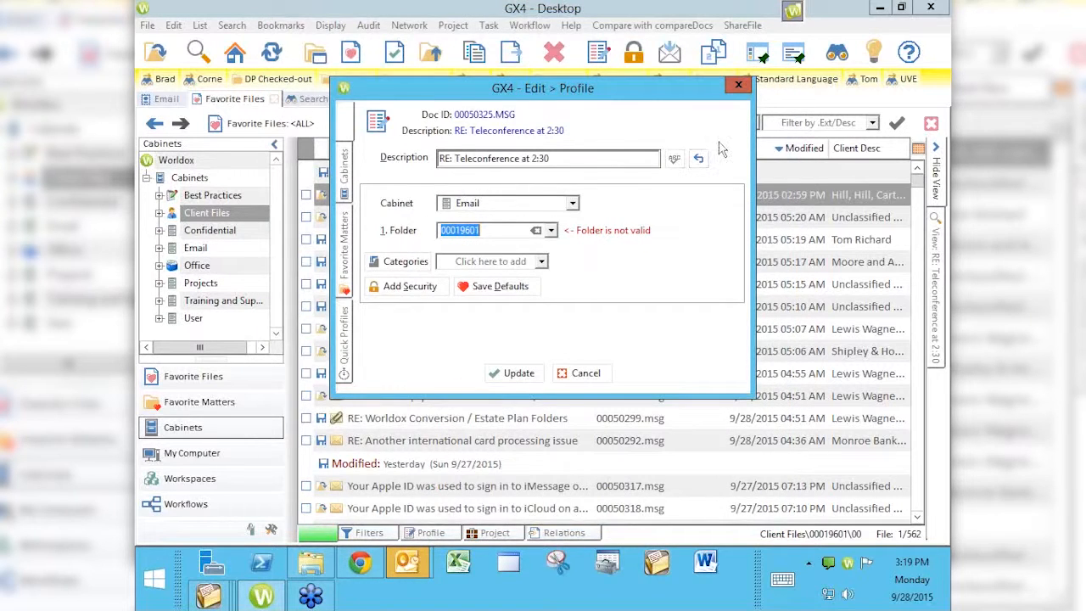
- Set the profile's cabinet back to Client Files and browse the author table in full view
click(572, 202)
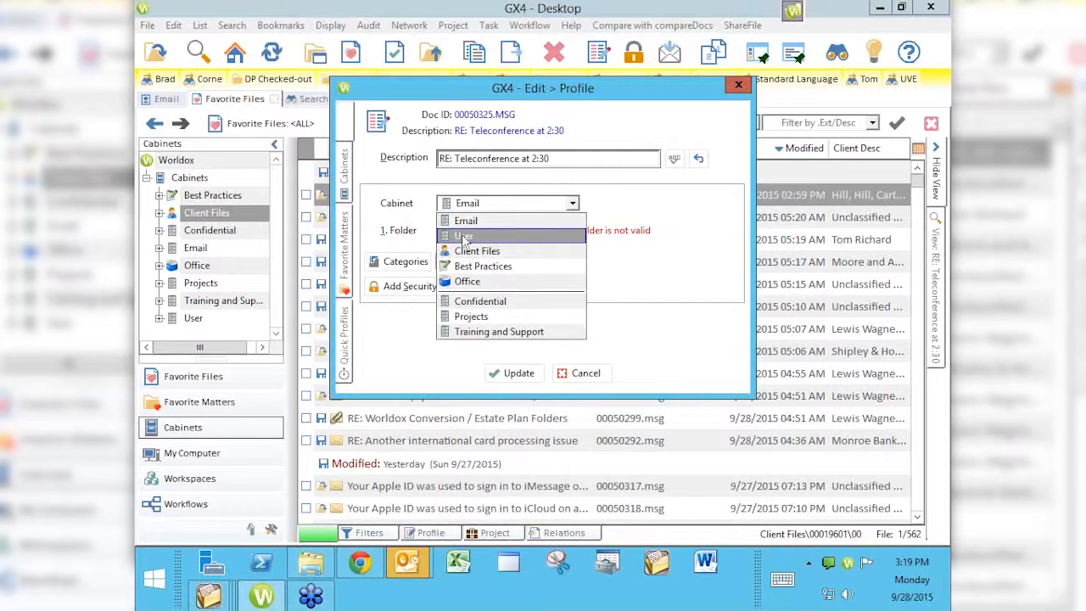
click(463, 251)
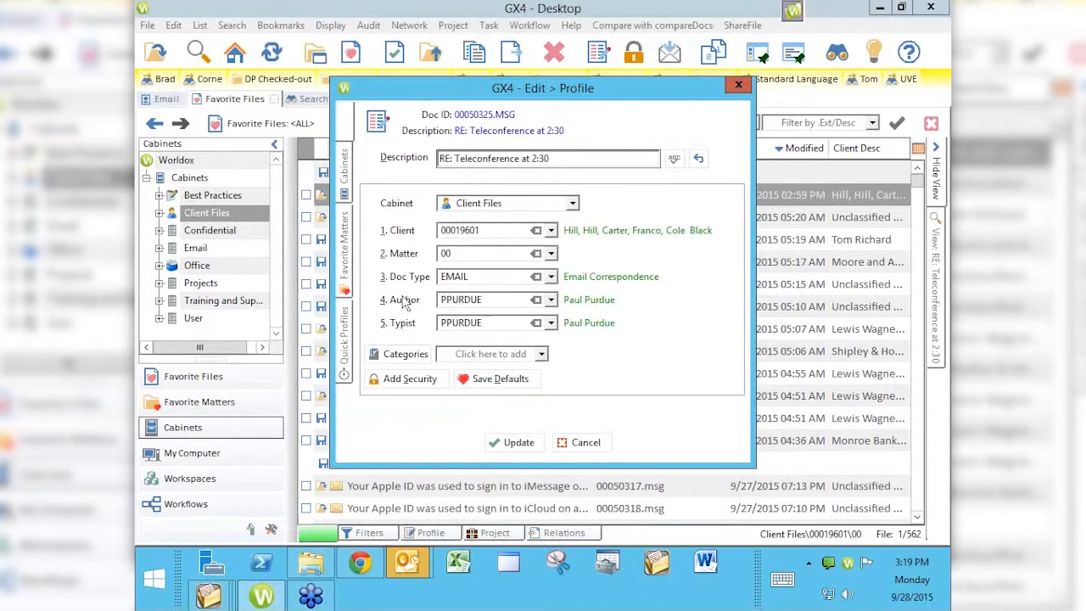
click(551, 299)
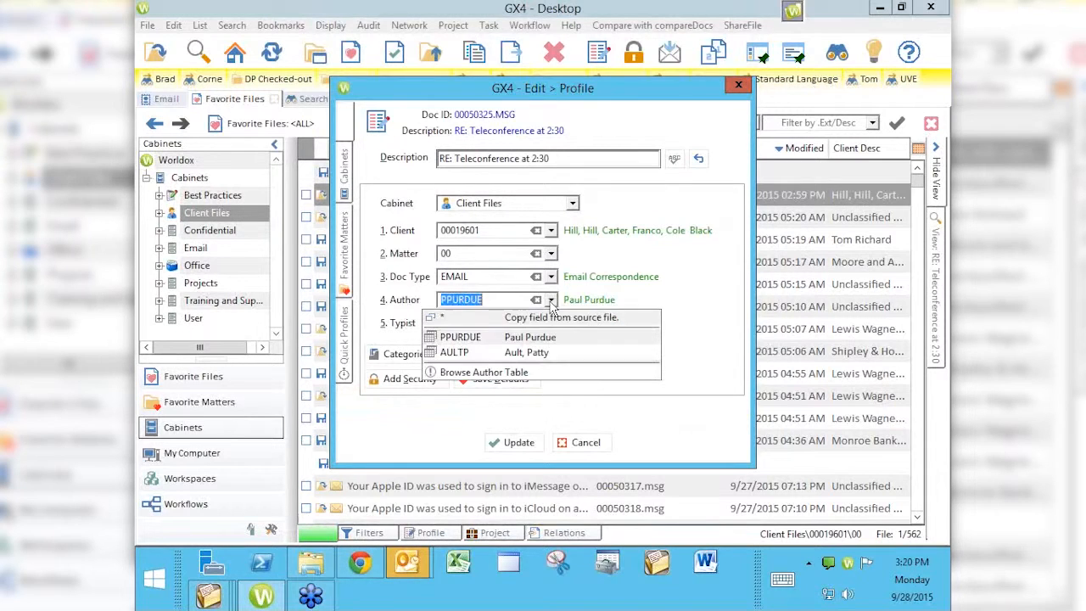
click(460, 372)
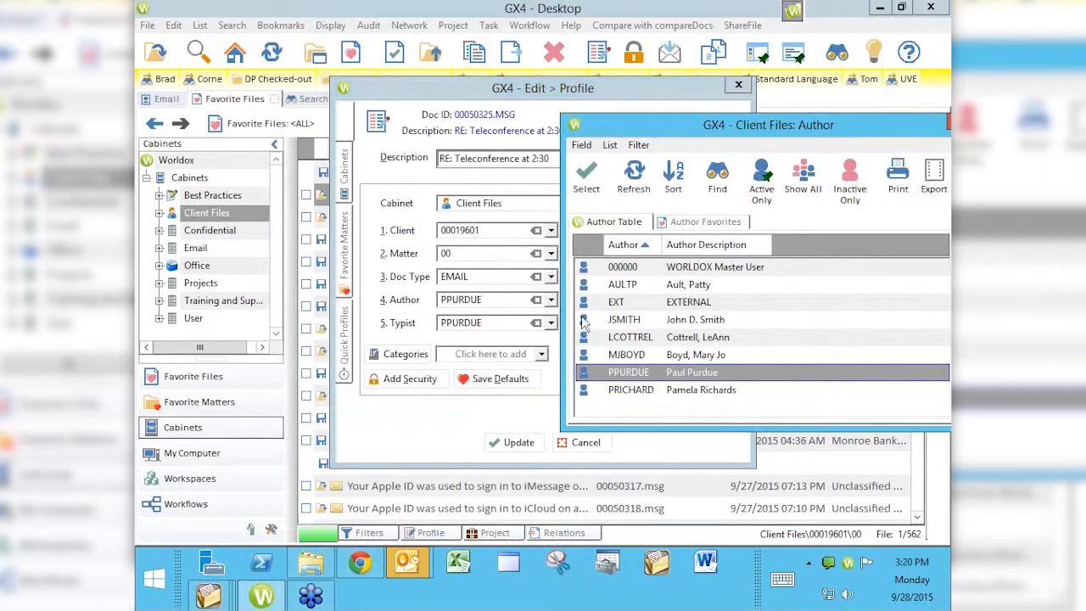
drag(686, 126, 433, 114)
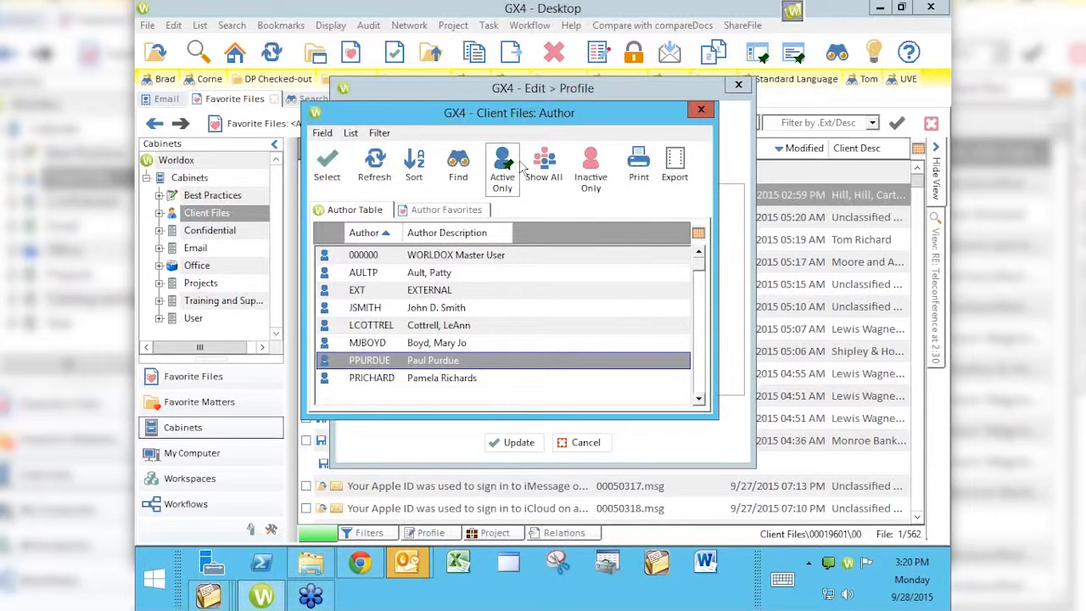
- Filter the author table by inactive only, all, and active only entries, and close it without choosing an author
click(591, 166)
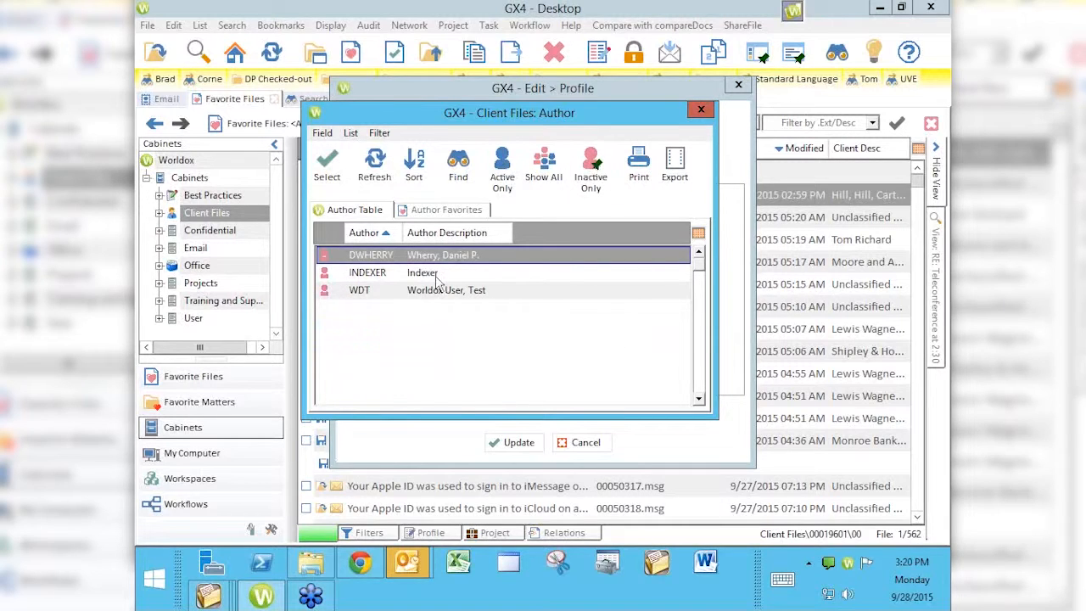
click(544, 168)
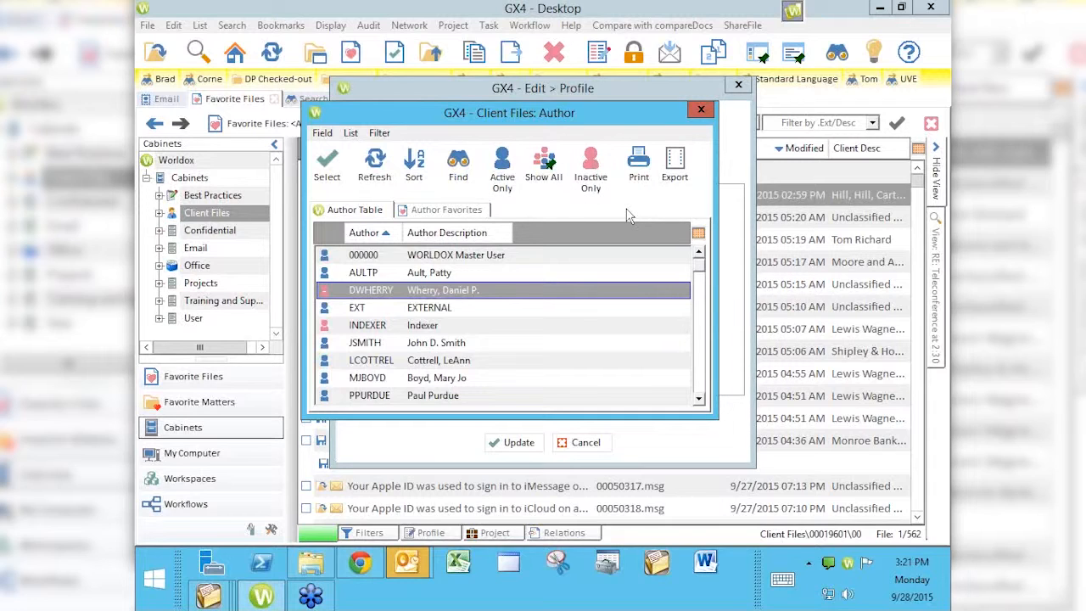
click(508, 173)
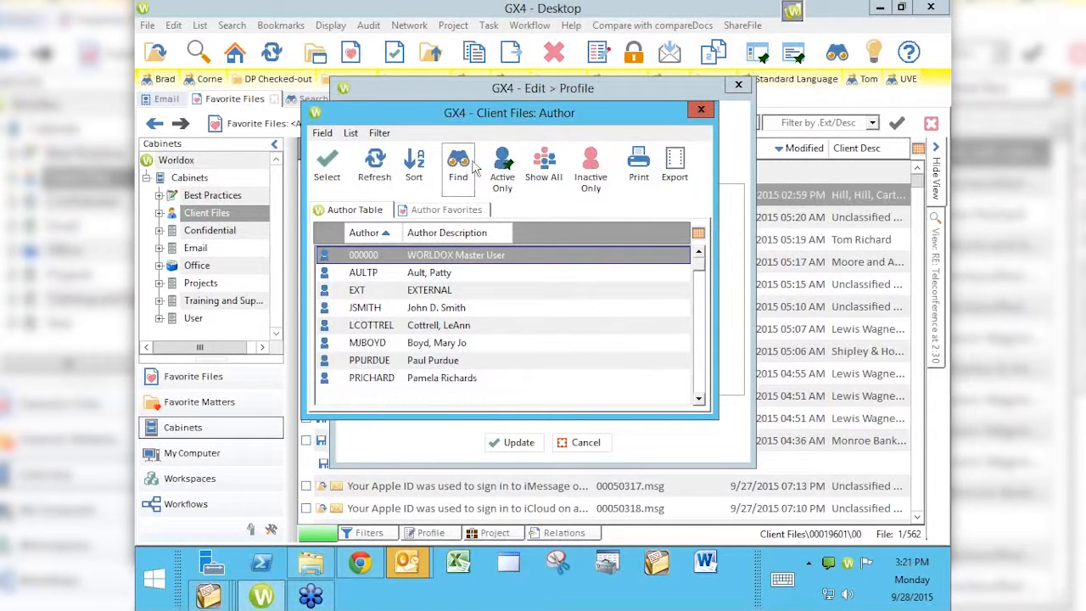
click(701, 110)
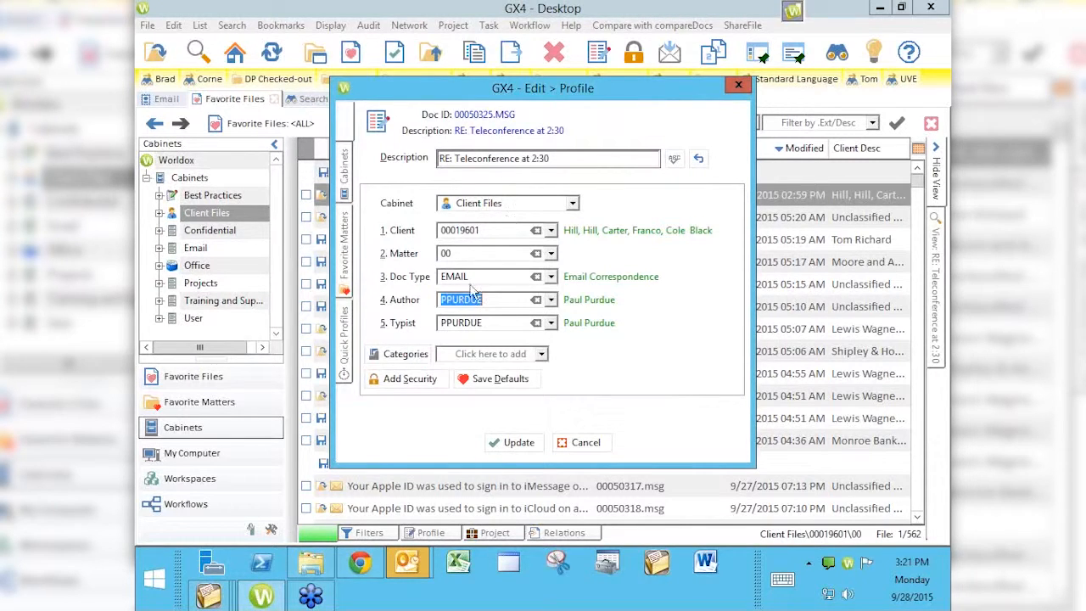
- Switch the profile's cabinet to User, view its user table, and cancel the profile edit without choosing a user
click(573, 204)
click(465, 235)
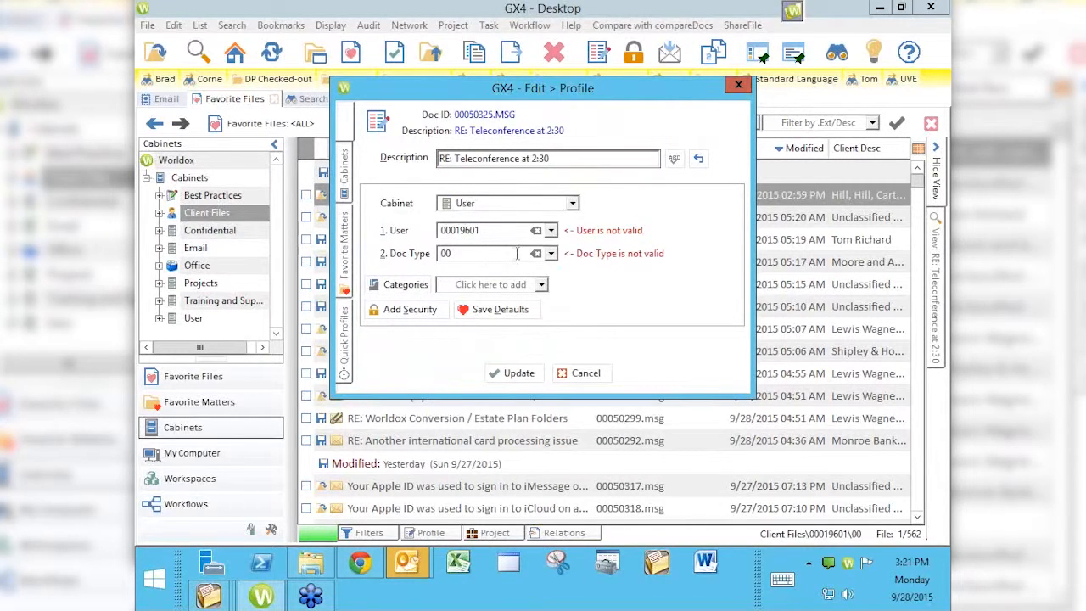
click(397, 231)
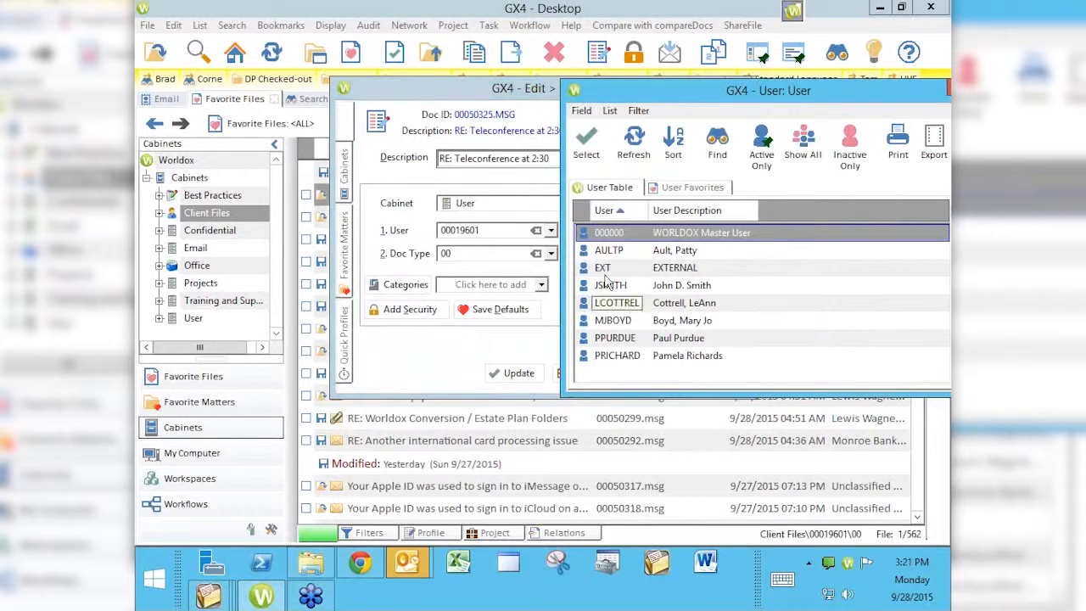
drag(820, 94, 654, 109)
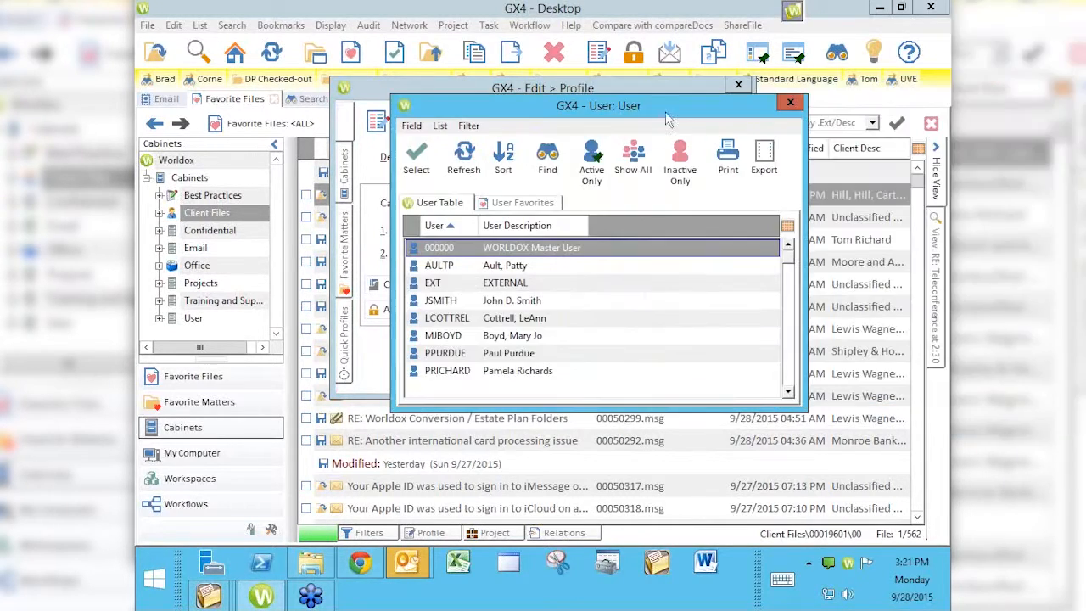
click(791, 104)
click(583, 373)
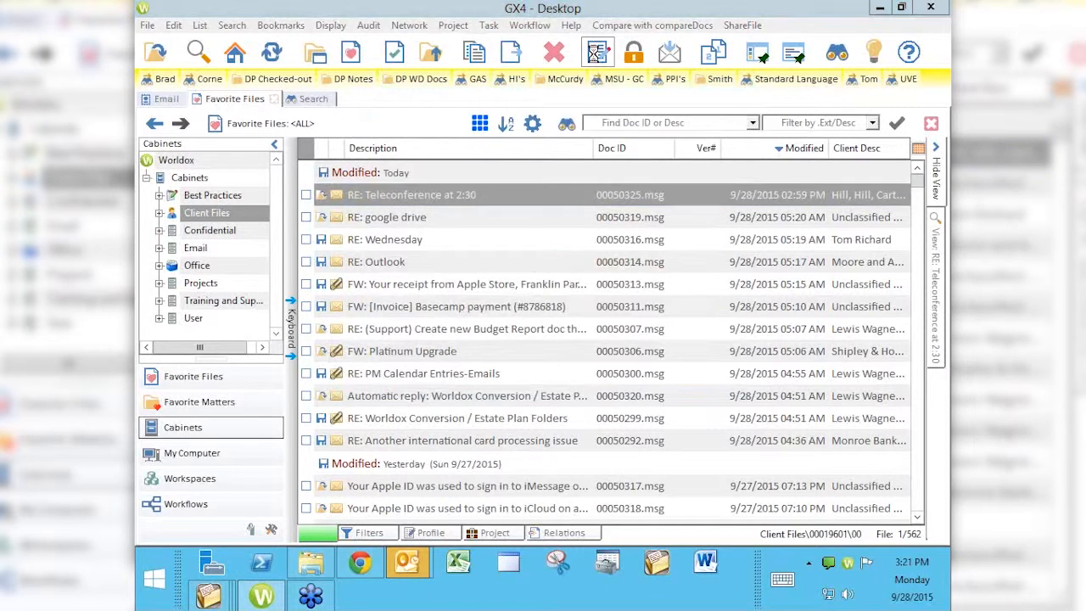
- Reopen the email's profile, view all, public and folder categories available to it, and close the category list without tagging any
click(596, 52)
click(480, 357)
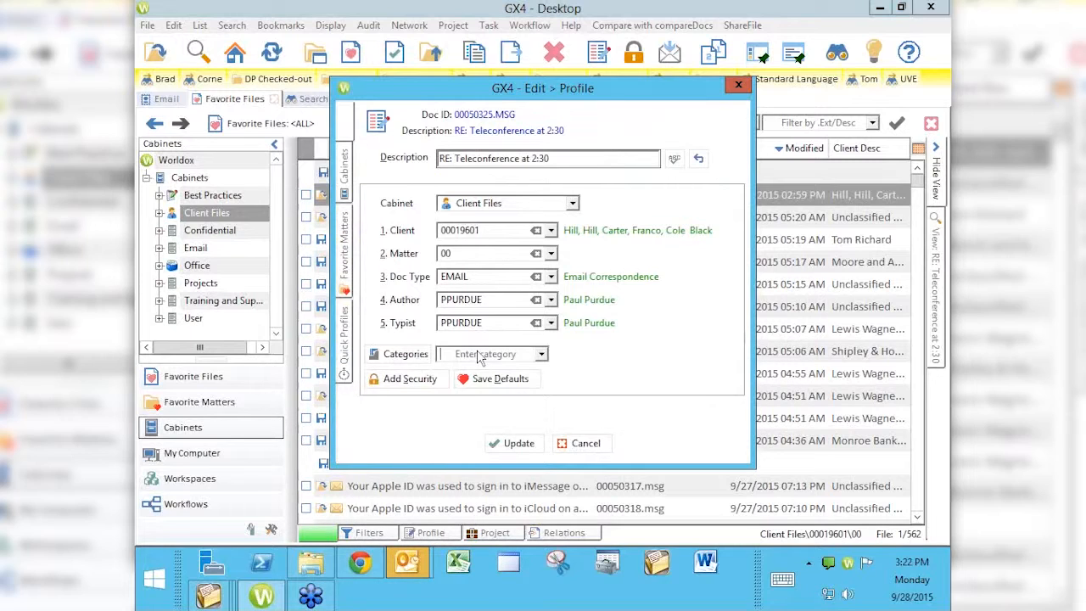
click(407, 360)
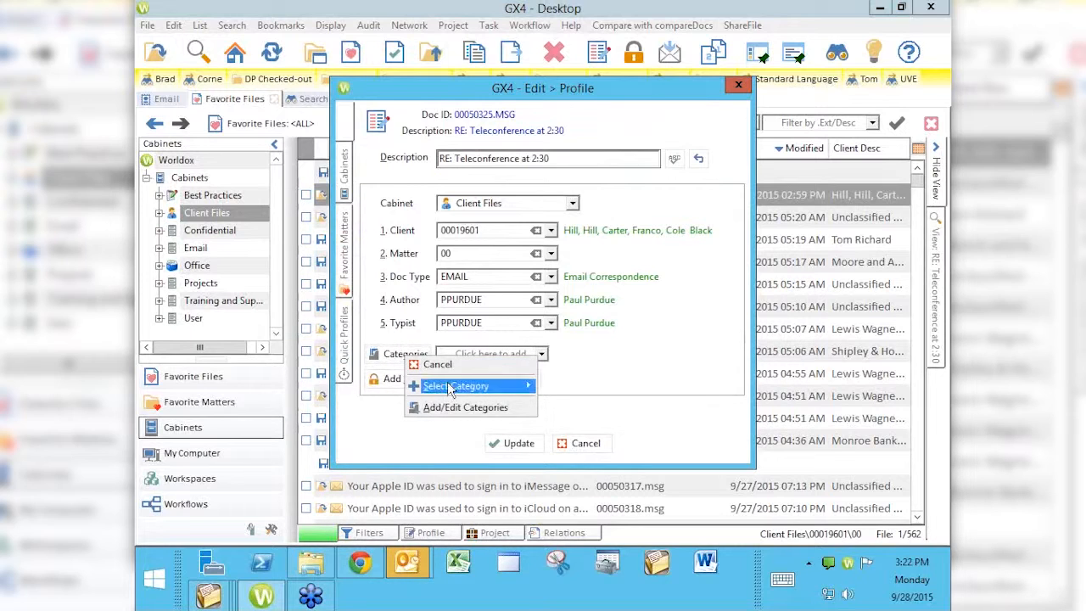
click(459, 409)
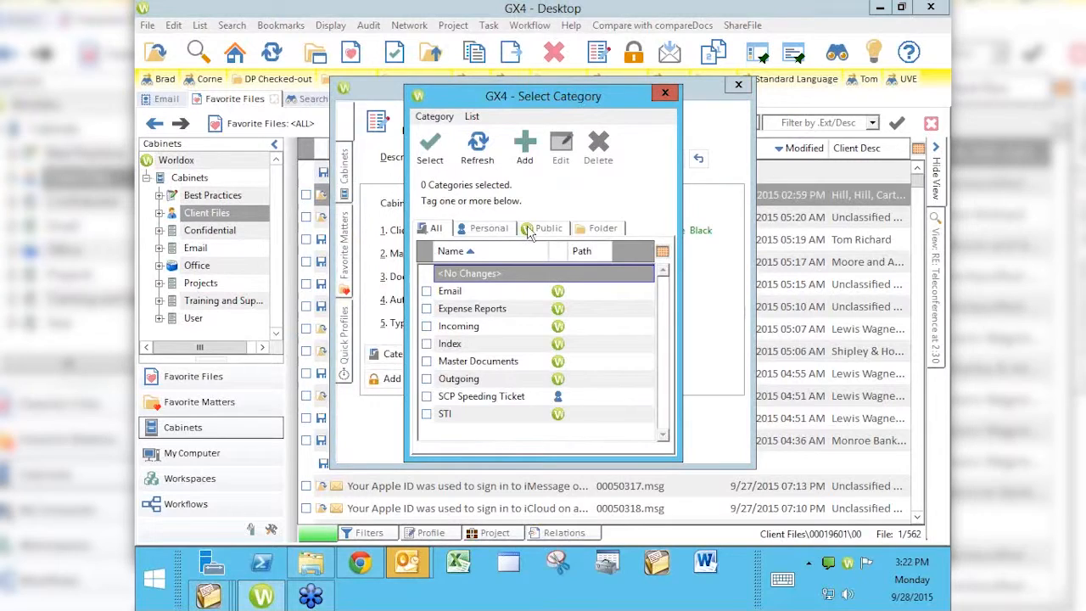
click(529, 231)
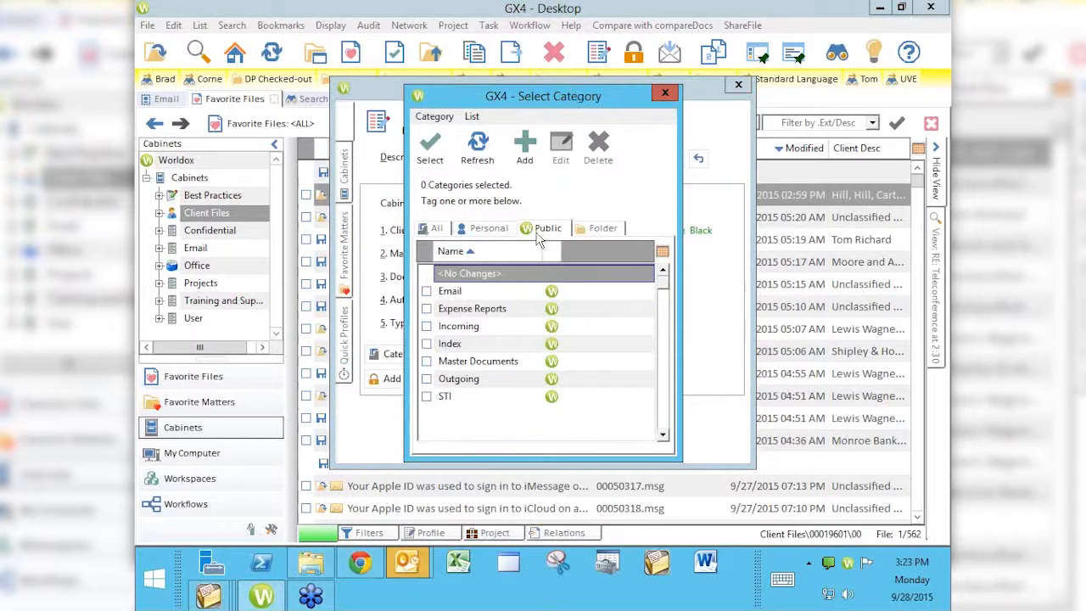
click(601, 229)
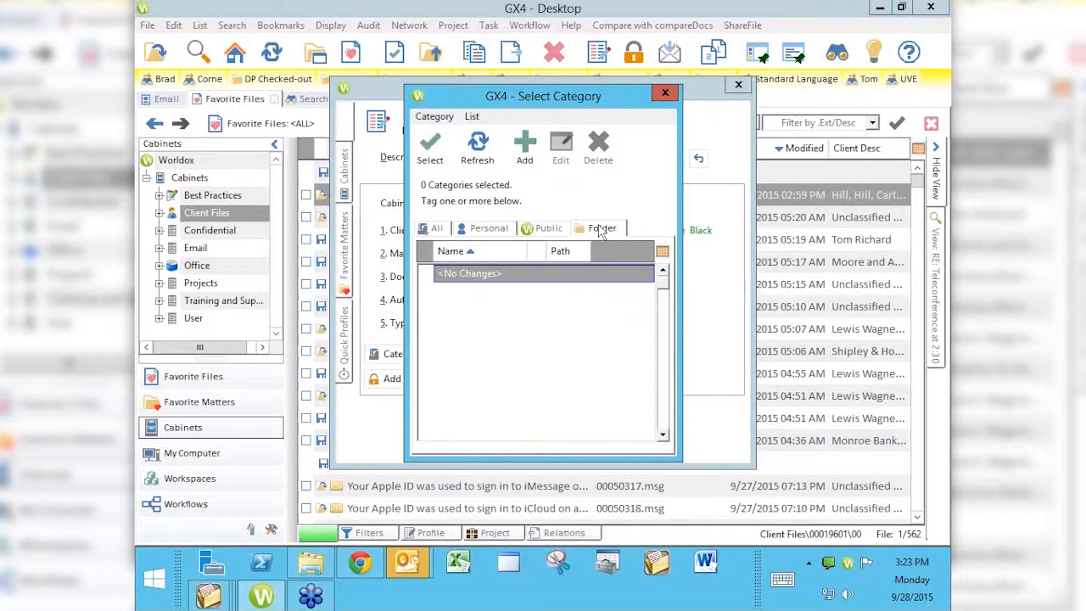
click(665, 93)
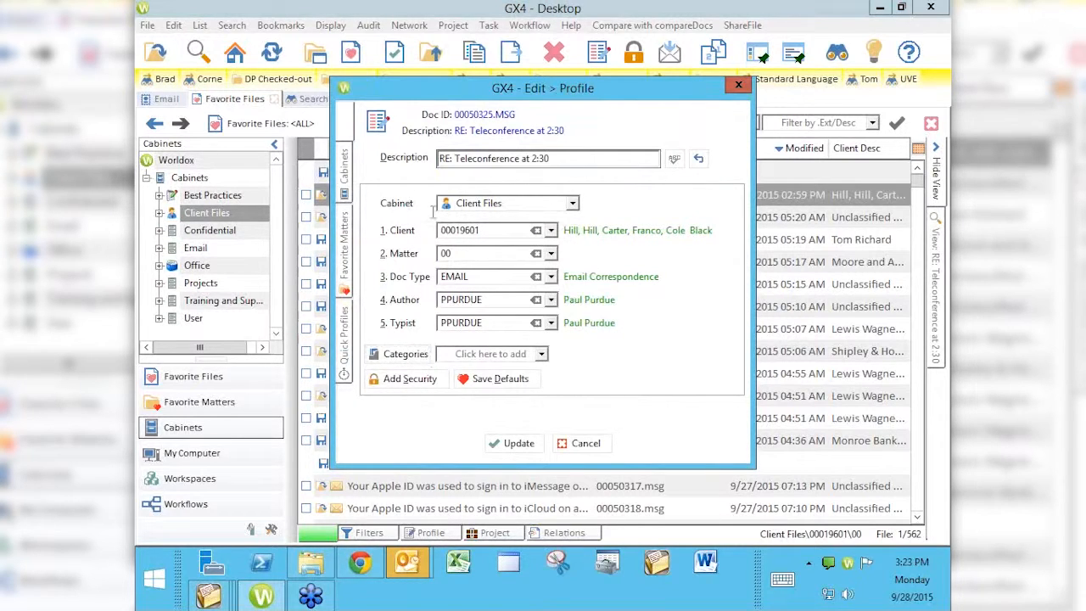
- Open the category list for the email's profile, move it clear of the profile form, and view the folder and personal categories
click(408, 360)
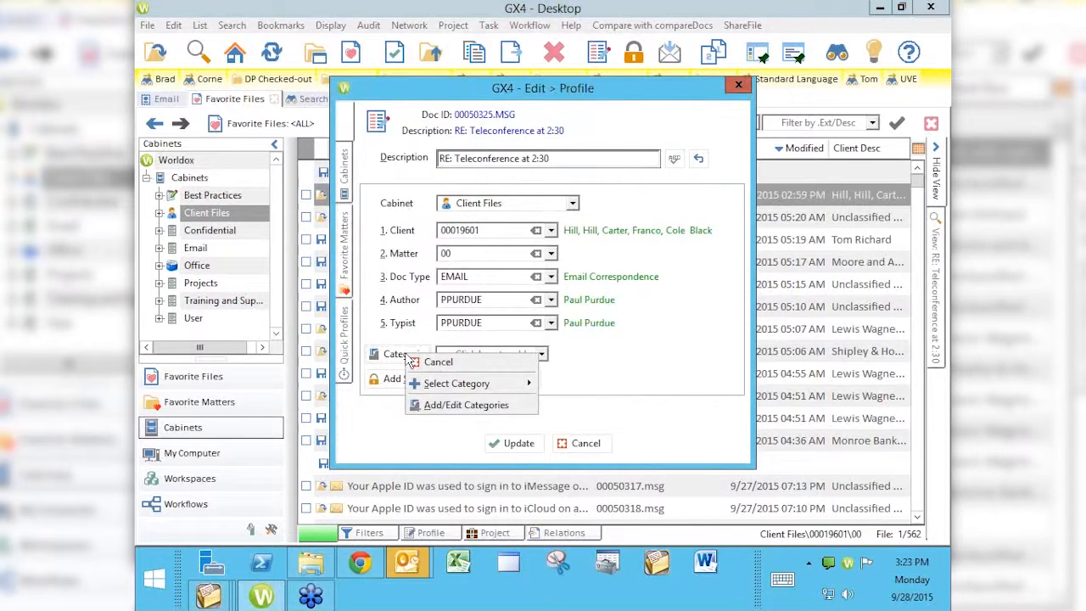
click(450, 405)
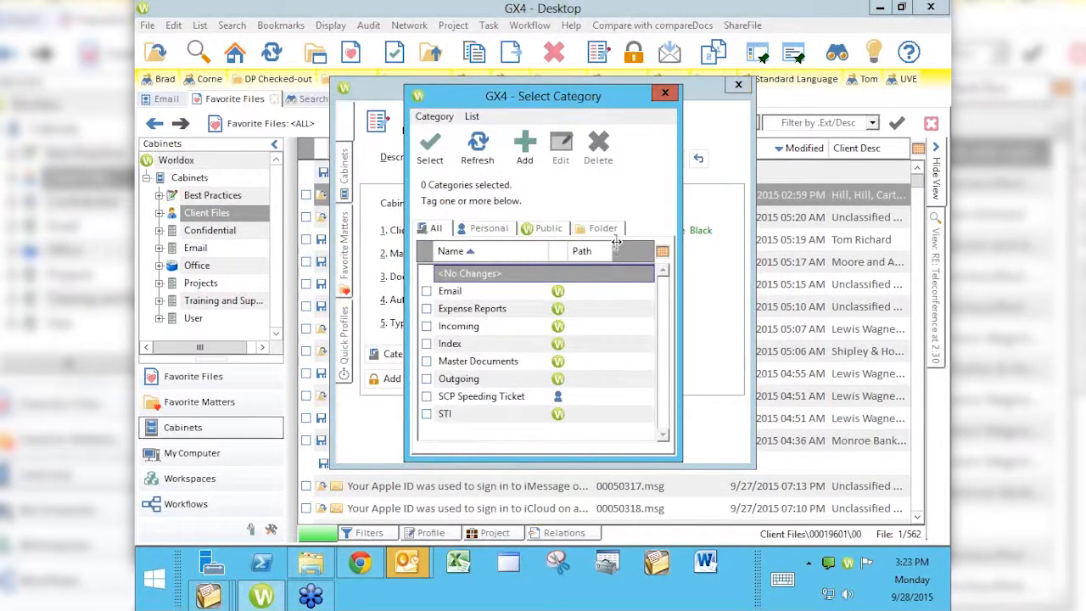
click(598, 231)
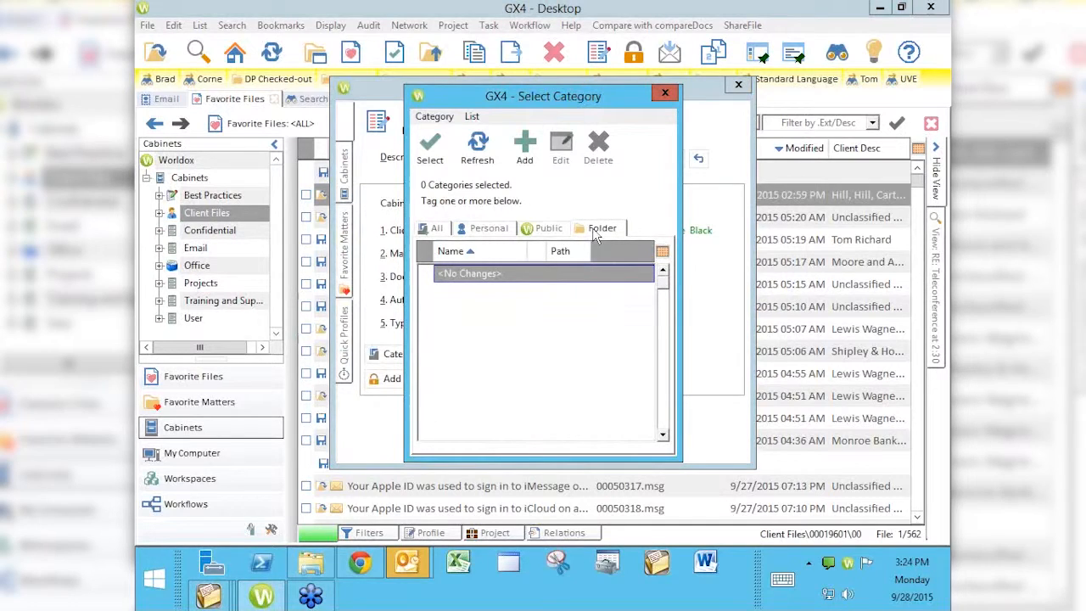
drag(563, 99, 699, 151)
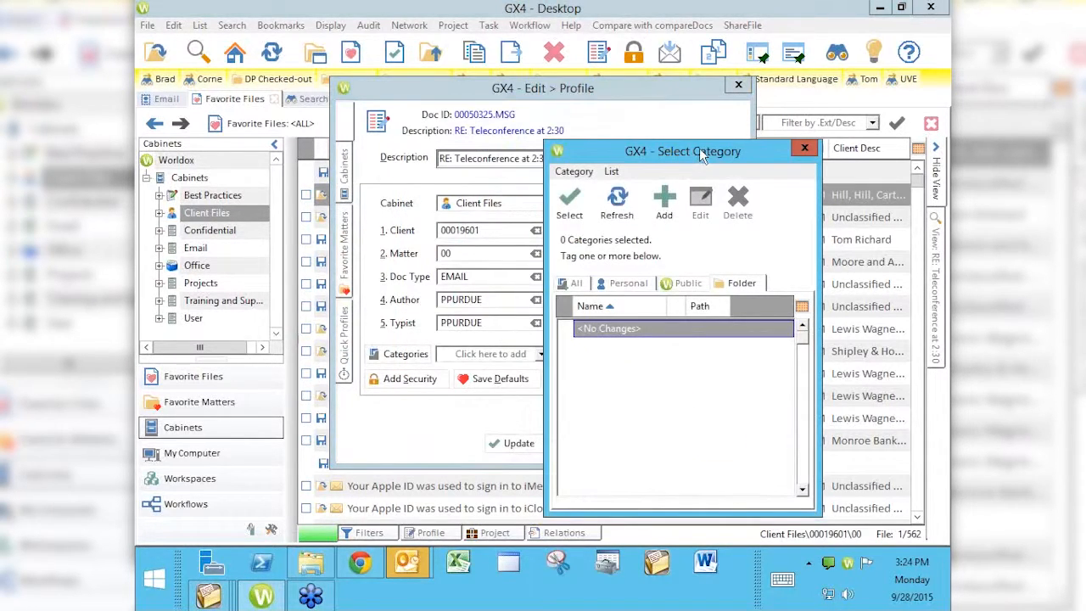
drag(699, 151, 813, 119)
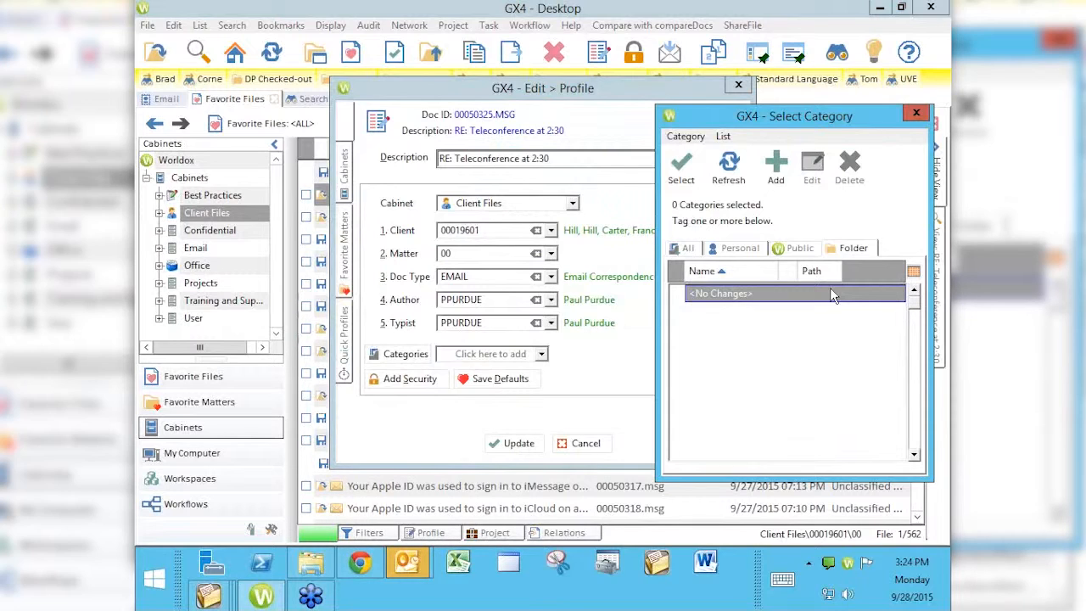
click(743, 247)
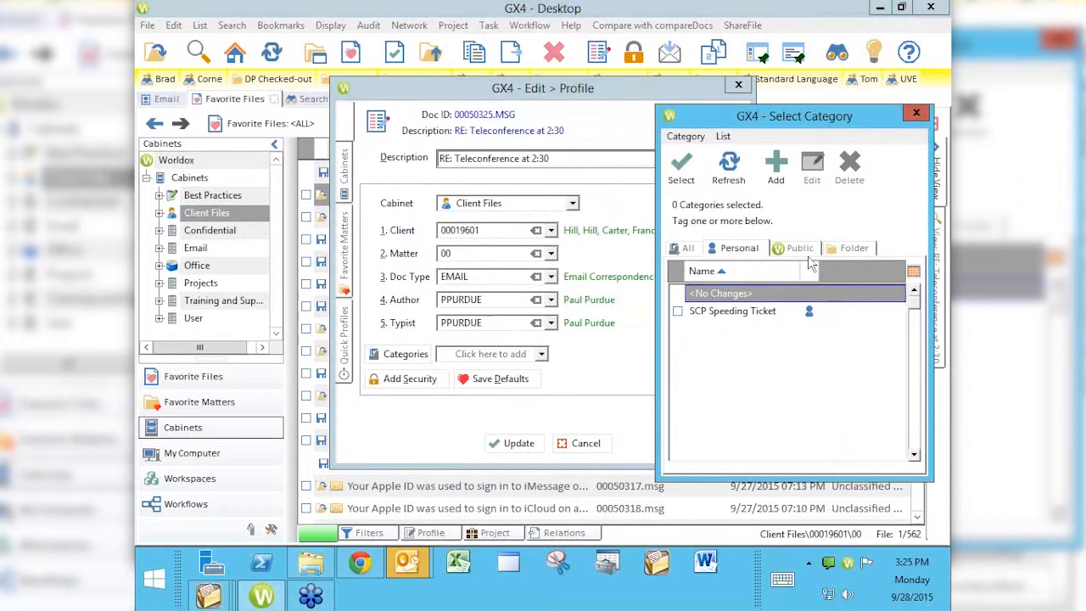
click(865, 314)
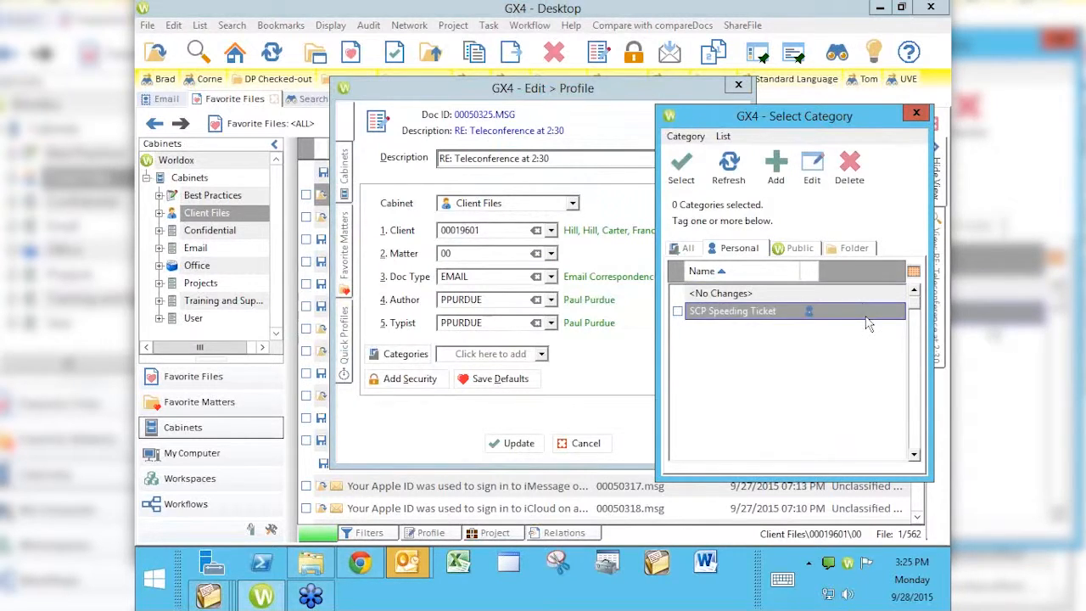
- Add a folder category named "HHC 2015 guidance Review" and assign it to the email's profile
click(856, 249)
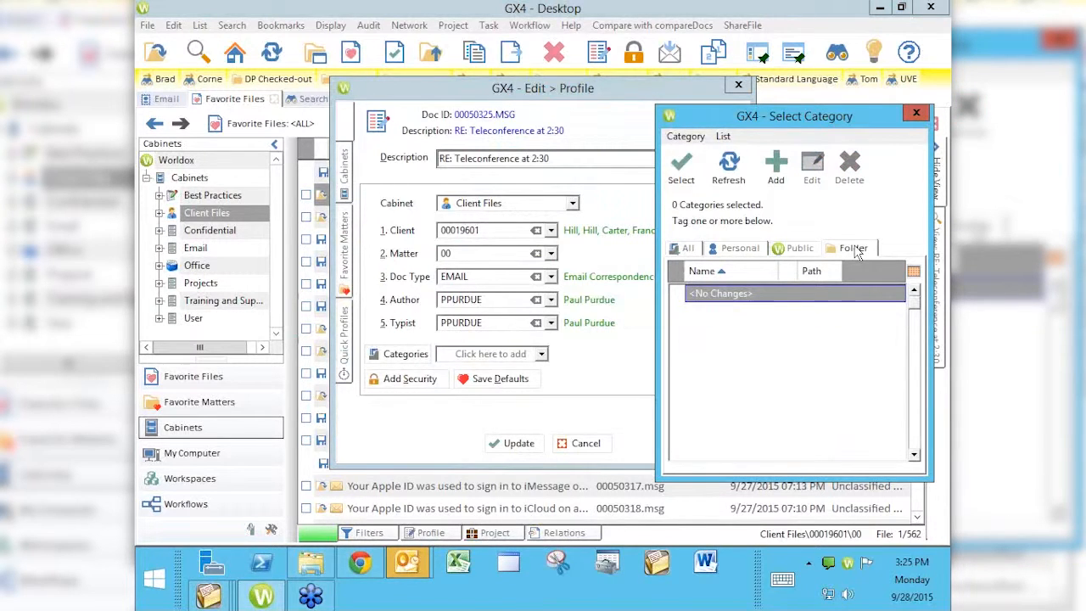
click(775, 174)
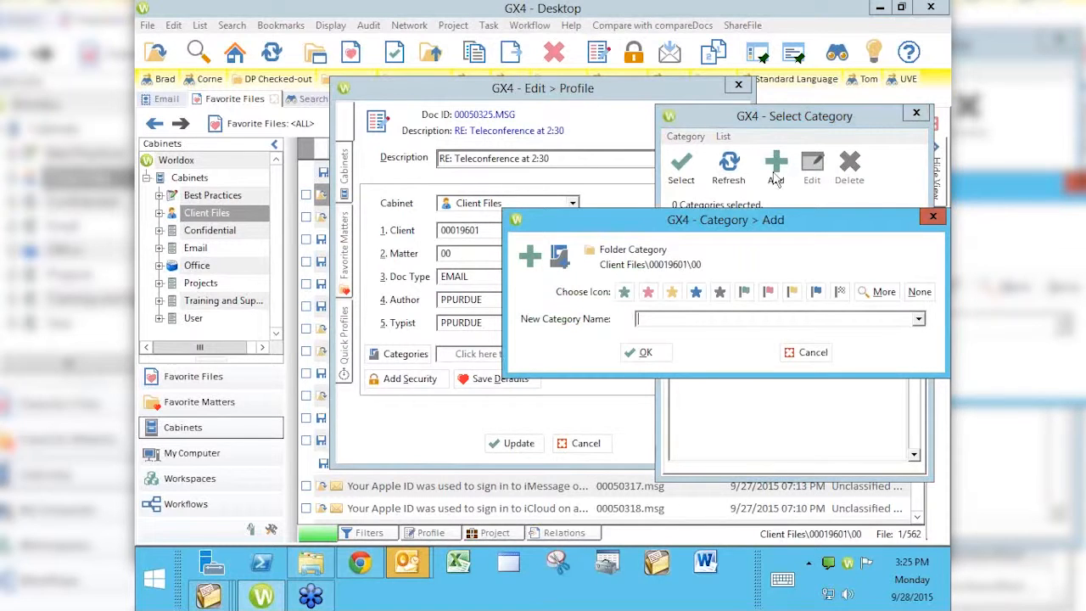
text(HHC 2015)
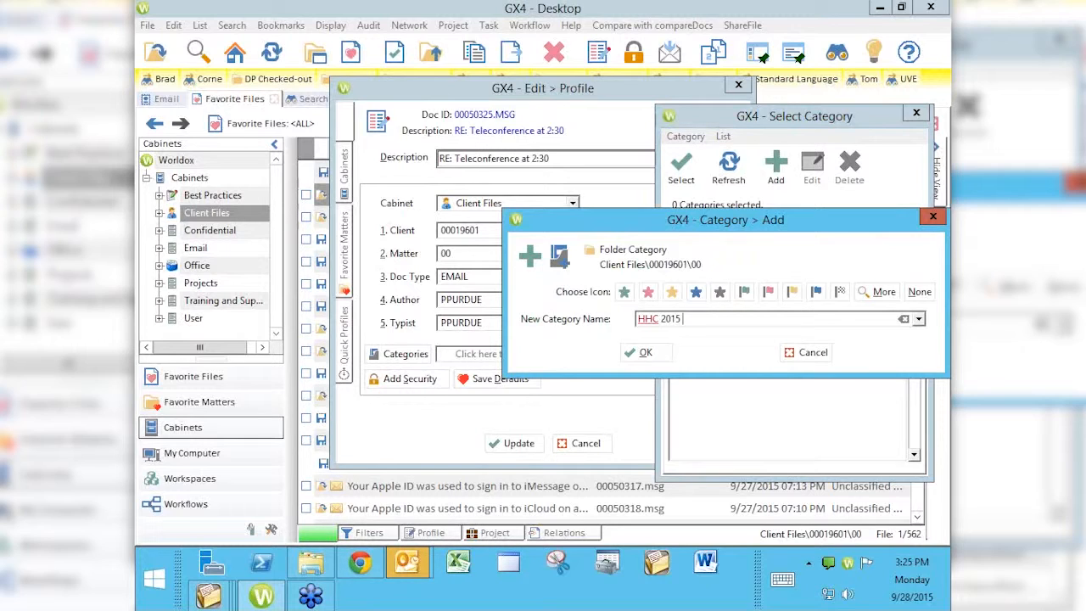
text(guidance Review)
key(Return)
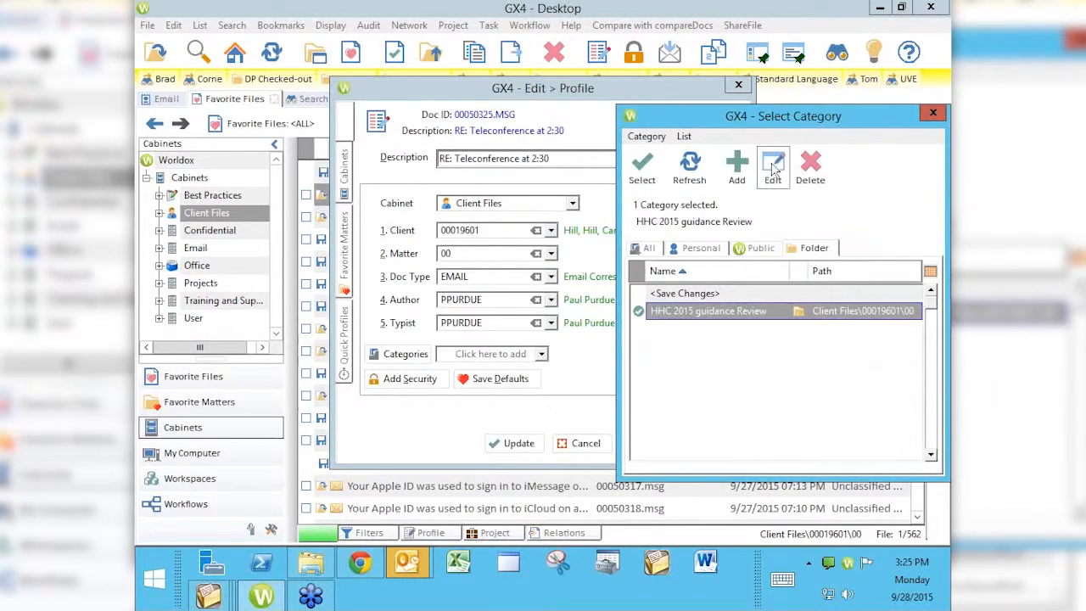
click(645, 165)
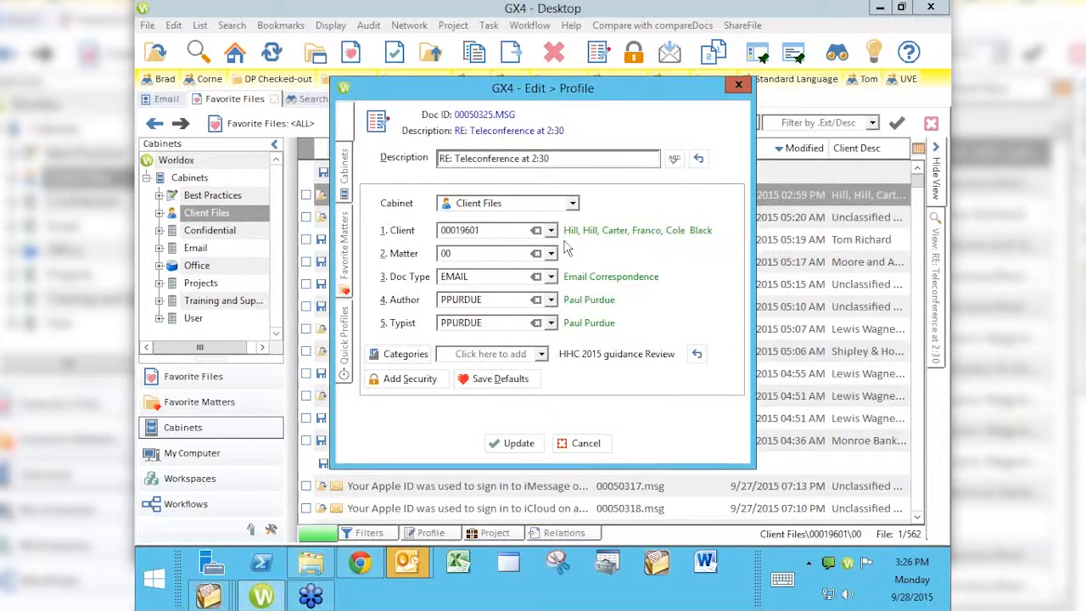
- Reopen the profile's category list and view its folder, public and personal categories
click(420, 359)
click(458, 422)
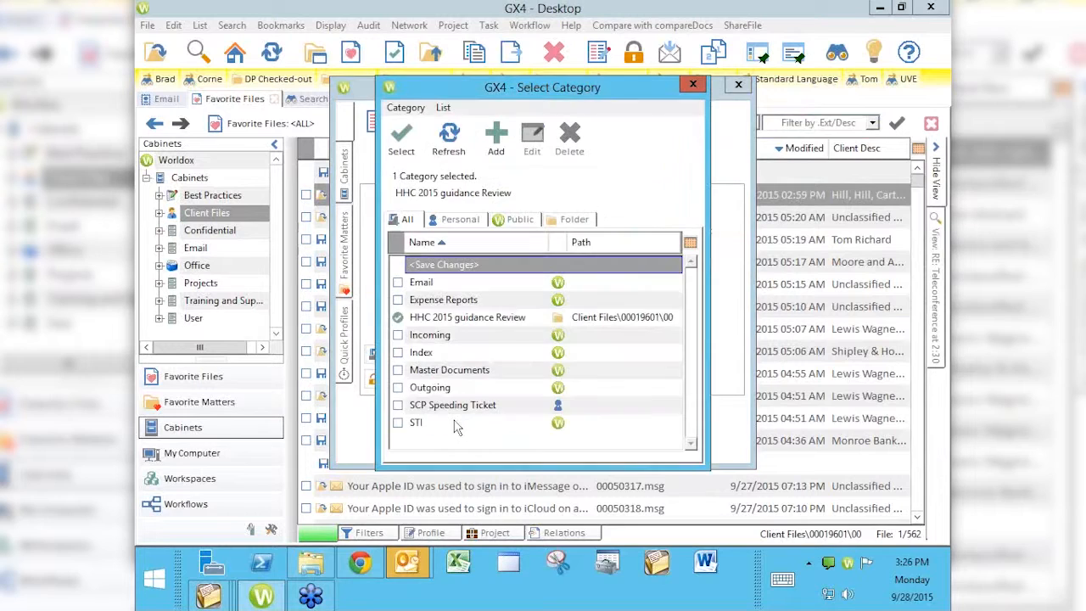
click(568, 220)
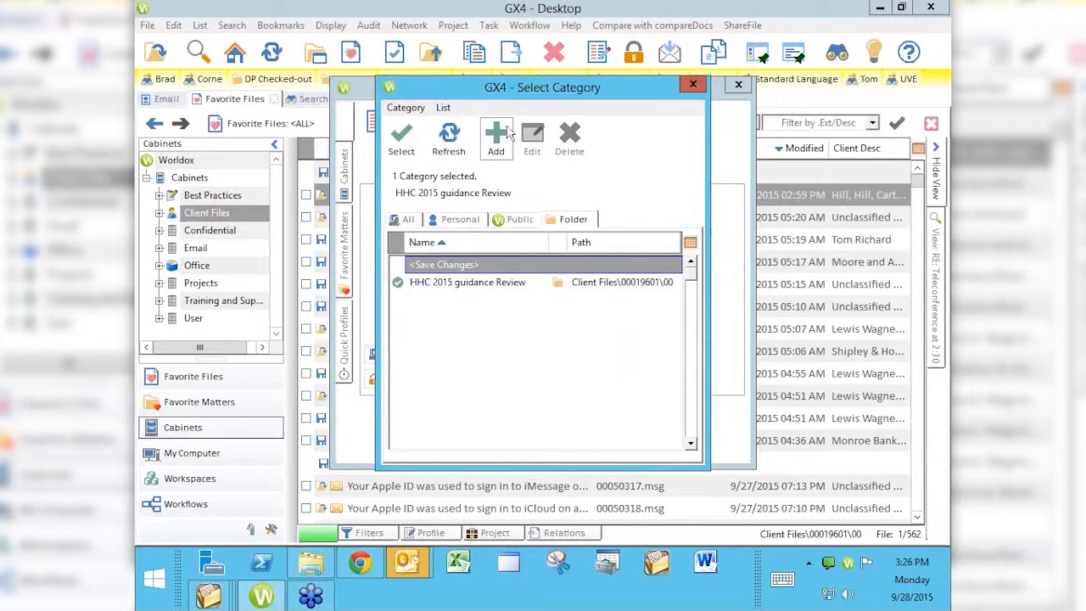
click(515, 220)
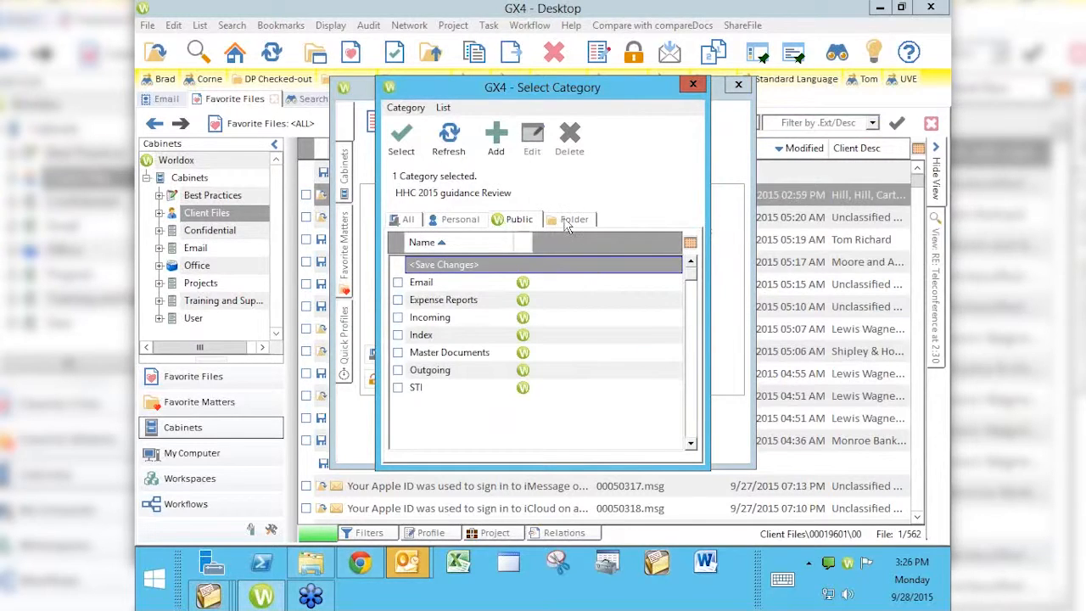
click(453, 220)
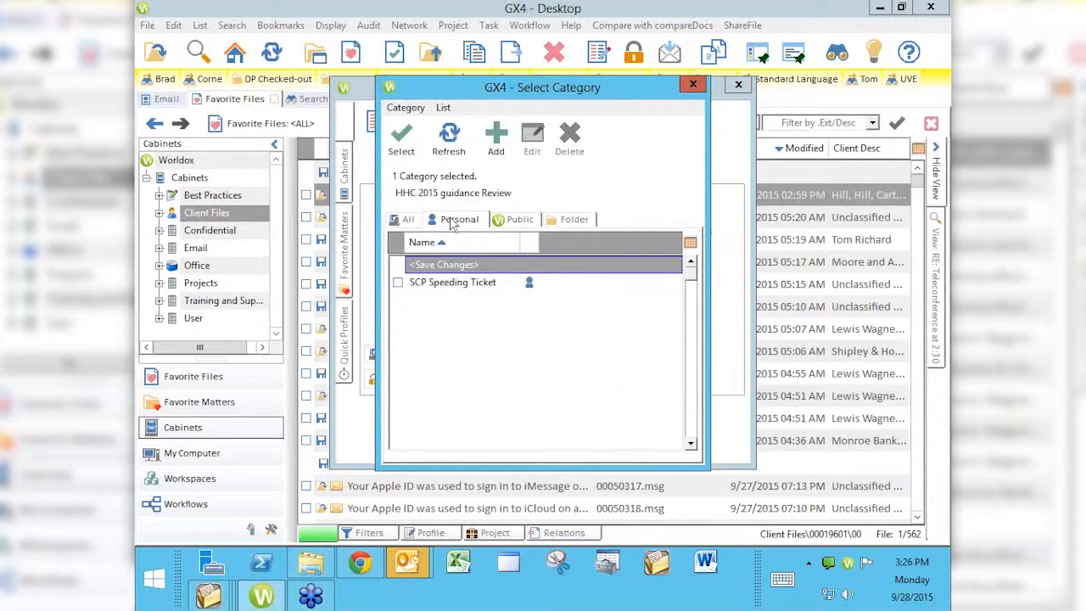
- Check the edit and delete options for the SCP Speeding Ticket, Email and HHC 2015 guidance Review categories, and close the list without changes
click(511, 285)
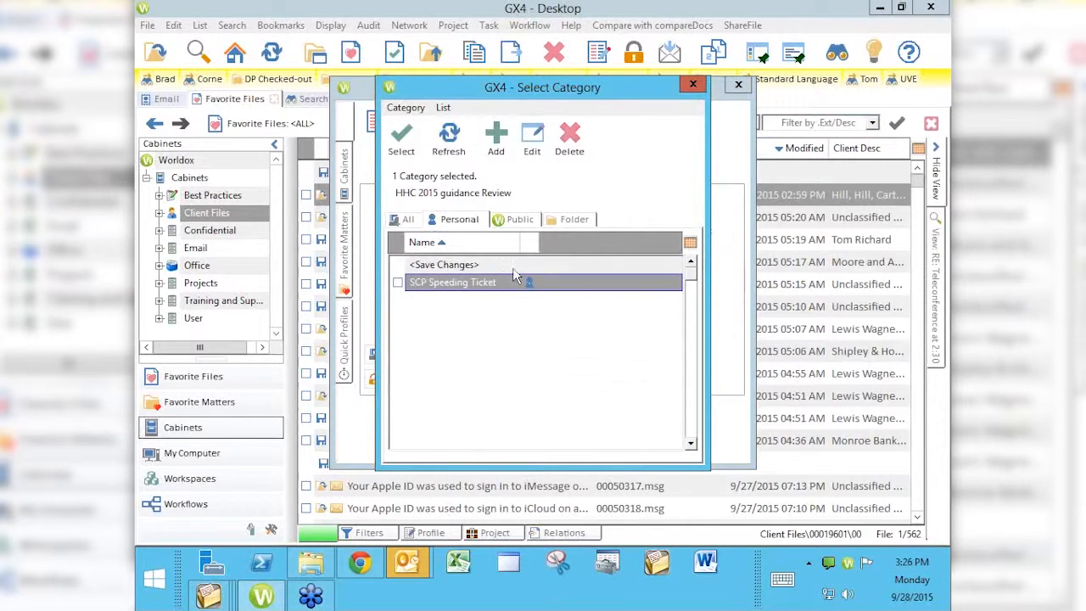
click(531, 220)
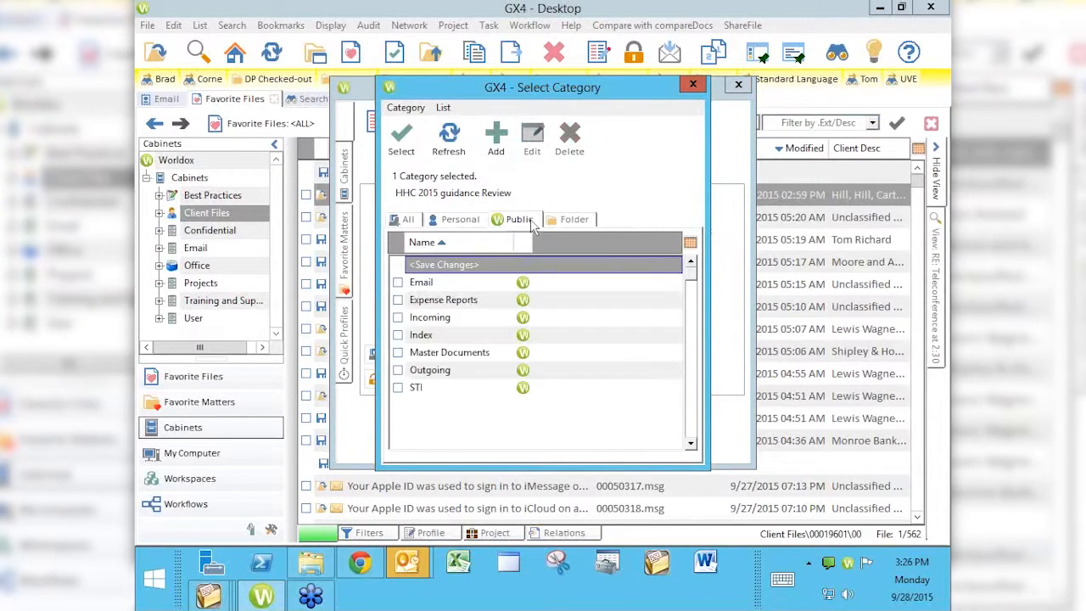
click(511, 287)
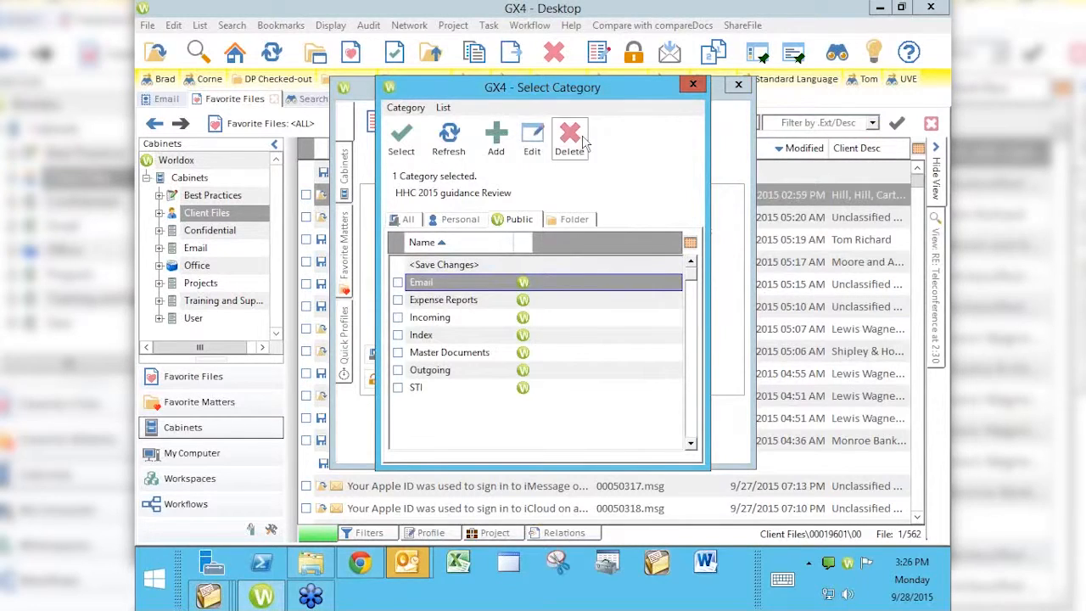
click(553, 220)
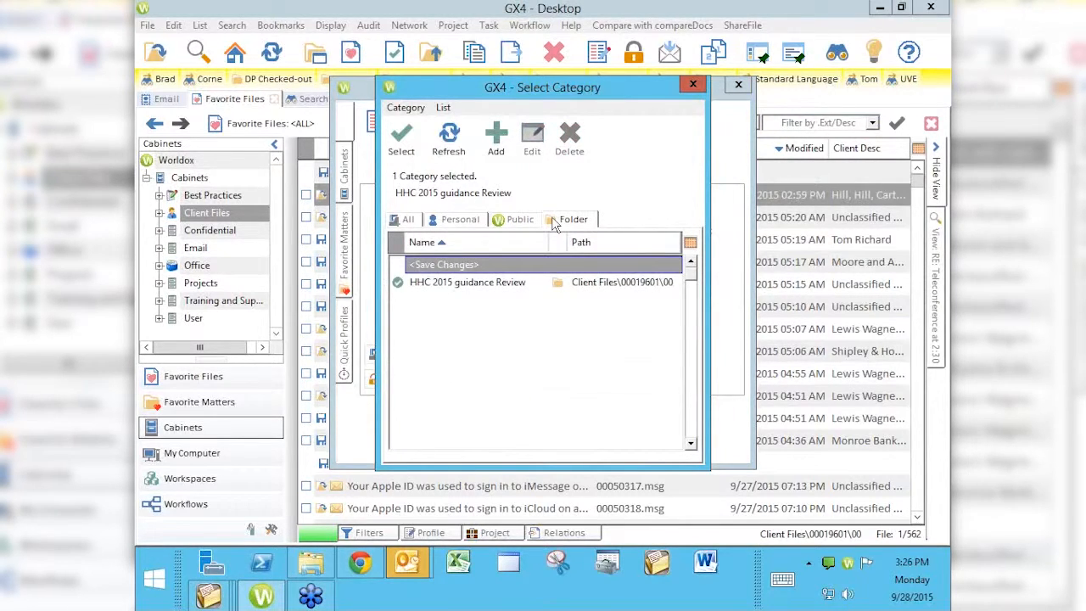
click(503, 285)
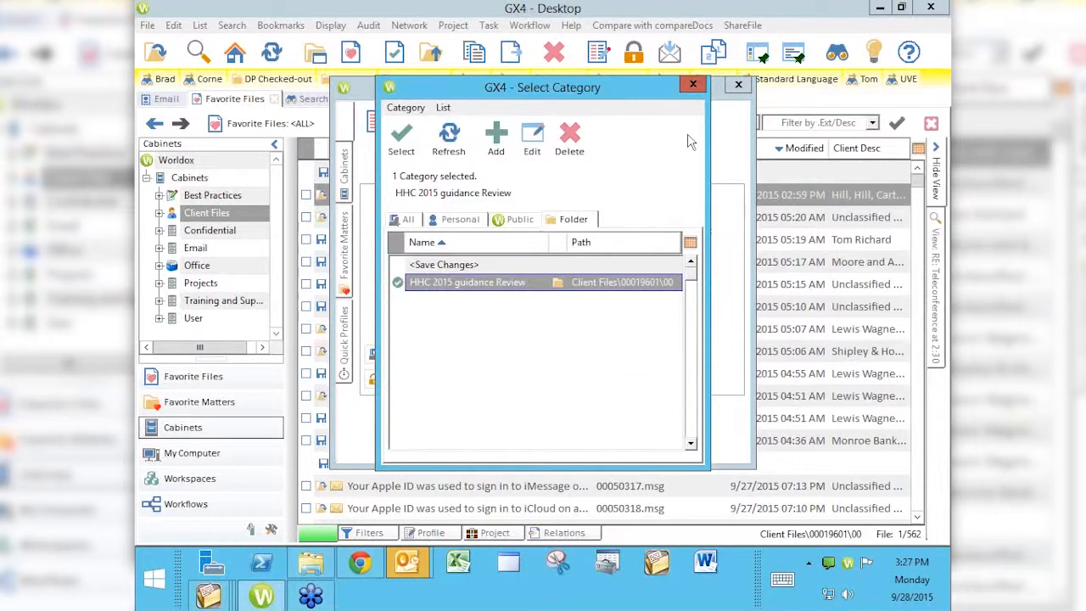
click(693, 84)
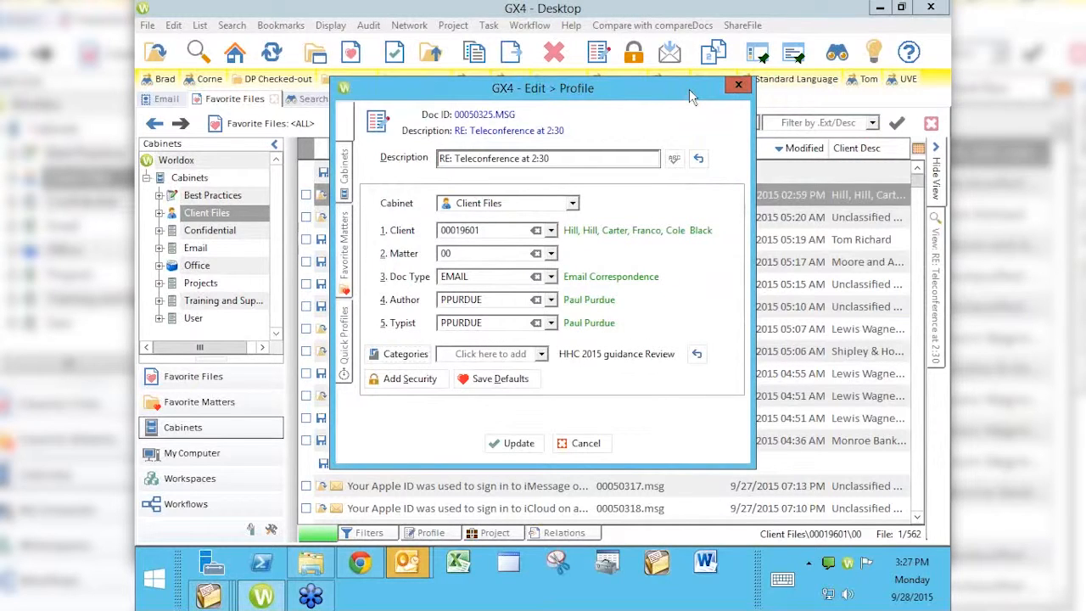
- Switch to Chrome and open attorneycomputersystems.com in a new tab
click(361, 563)
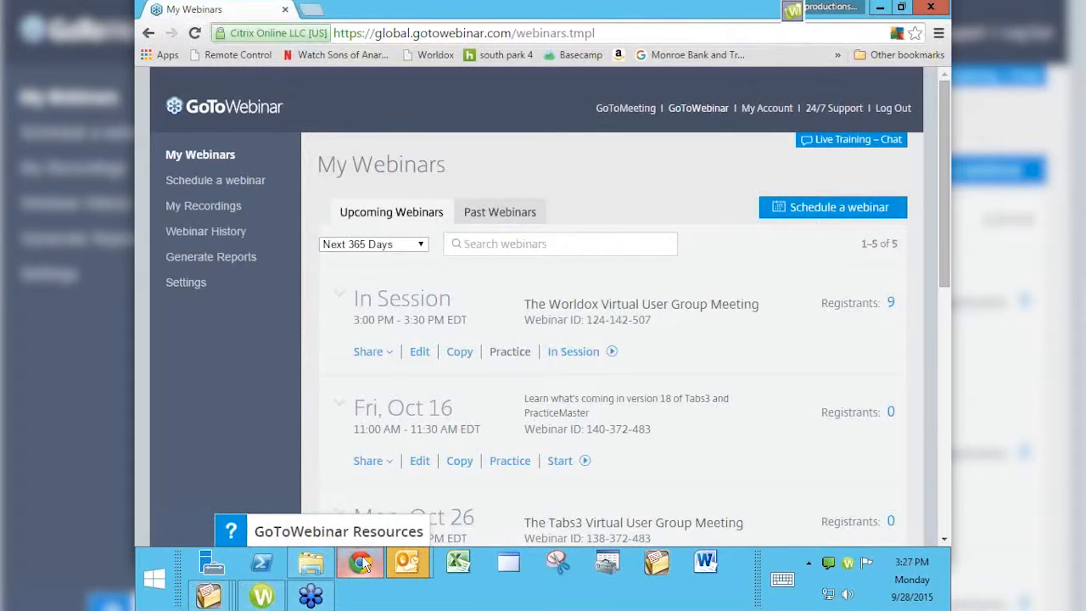
click(312, 9)
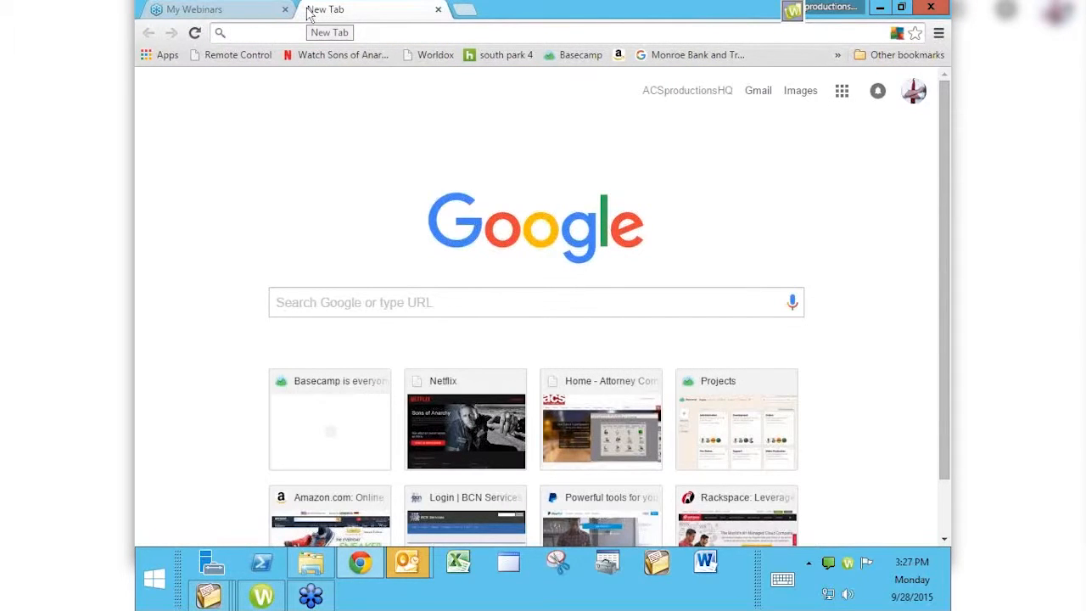
text(att)
key(Return)
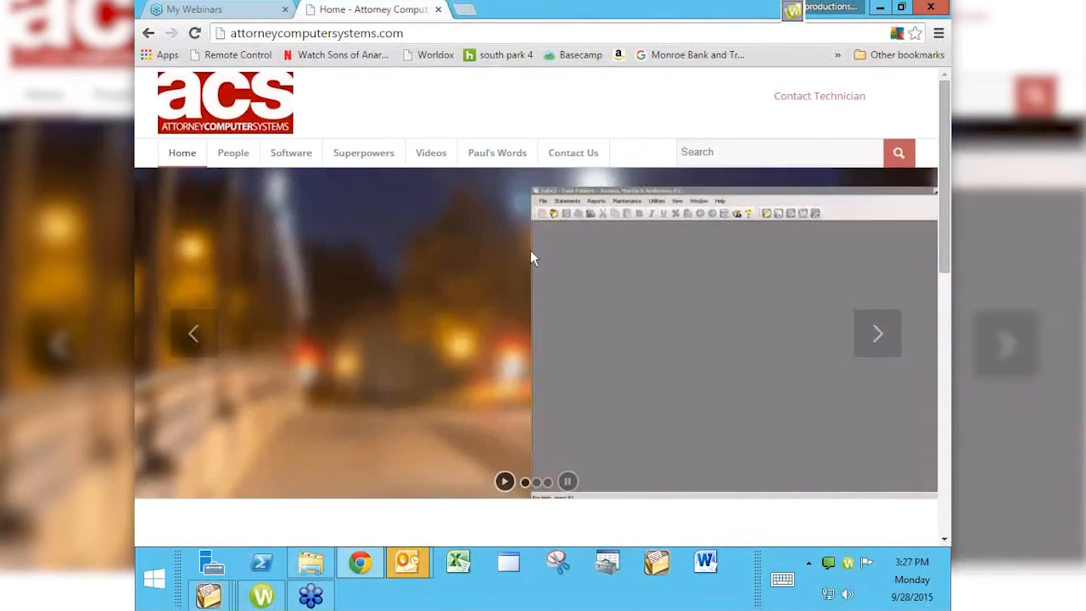
- Open the site's Worldox Virtual User Group Meetings page and look through the current session's description and the earlier recordings
mouse_move(441, 159)
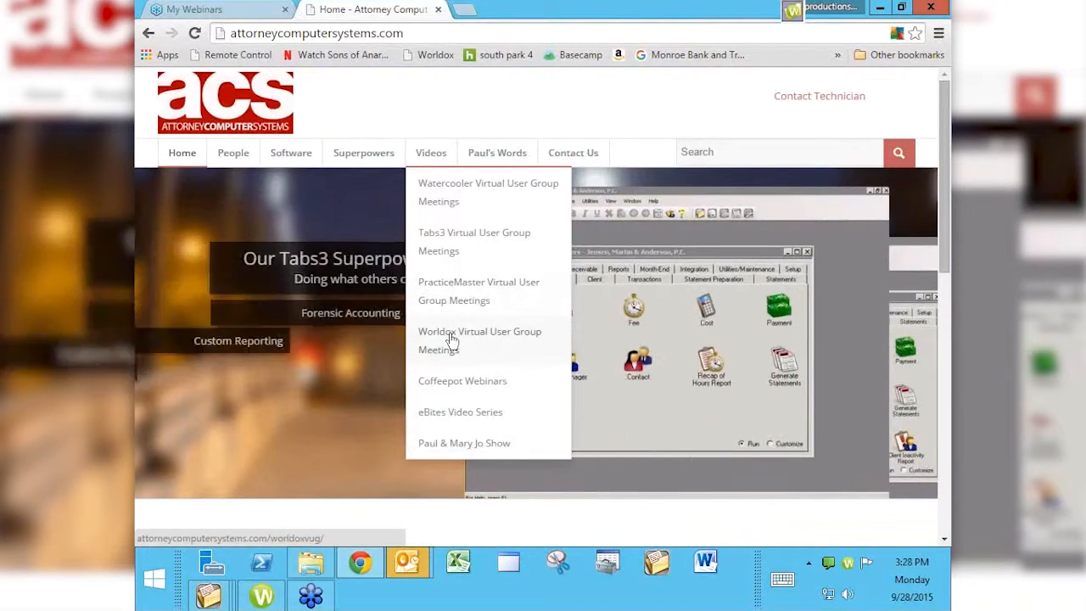
click(452, 340)
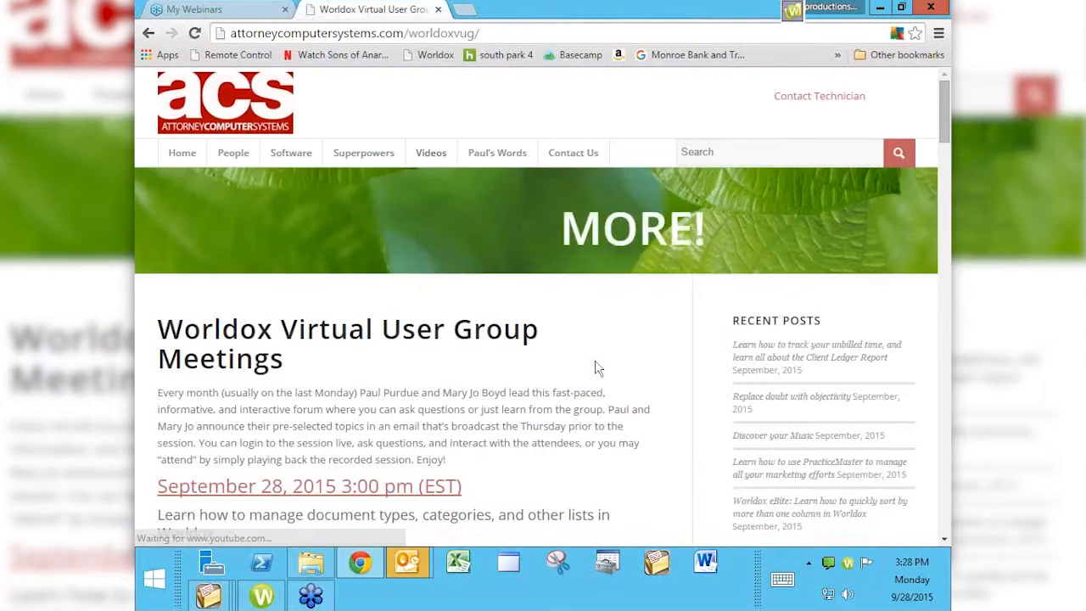
scroll(597, 367, down, 1)
scroll(596, 367, down, 1)
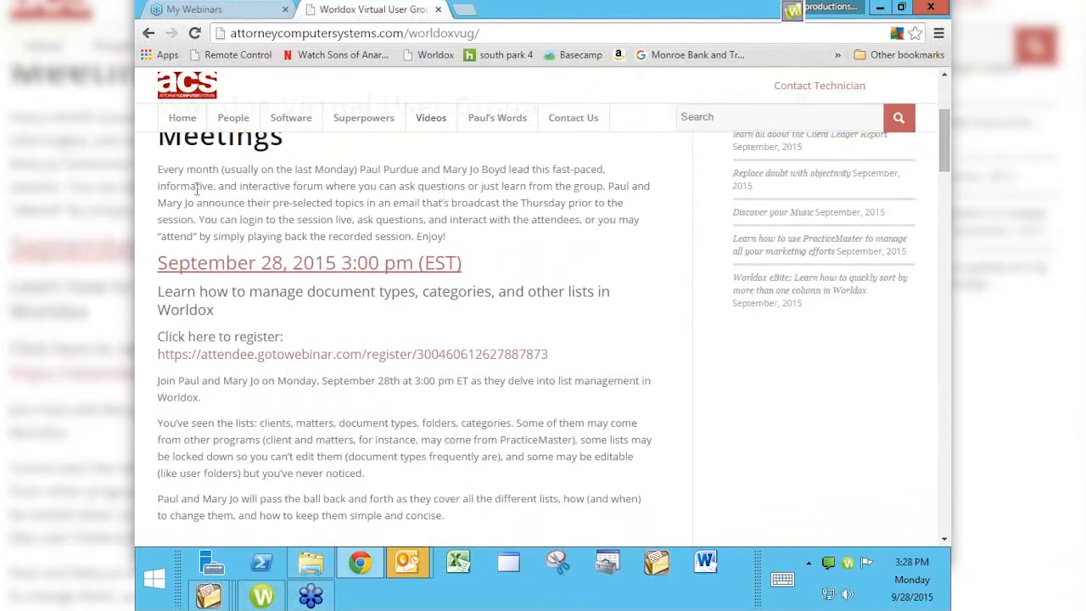
scroll(622, 362, down, 3)
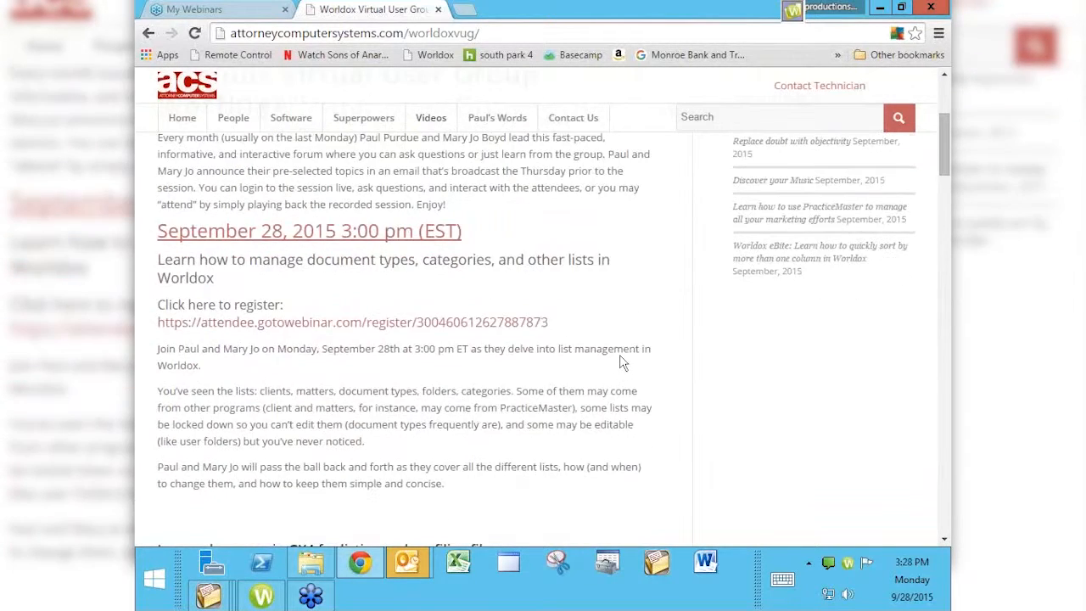
scroll(621, 361, down, 1)
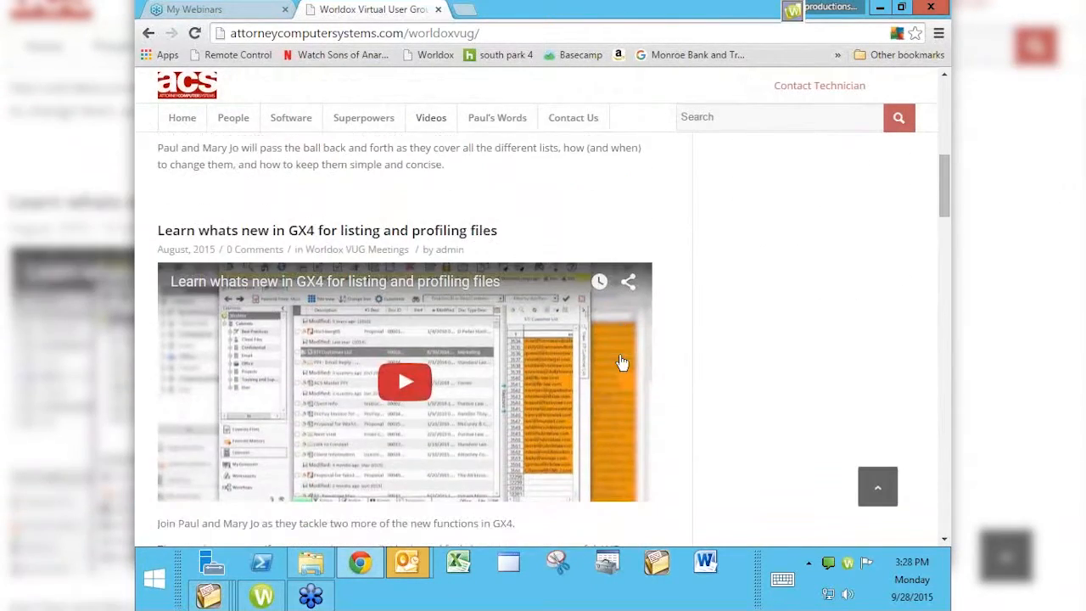
scroll(711, 291, down, 3)
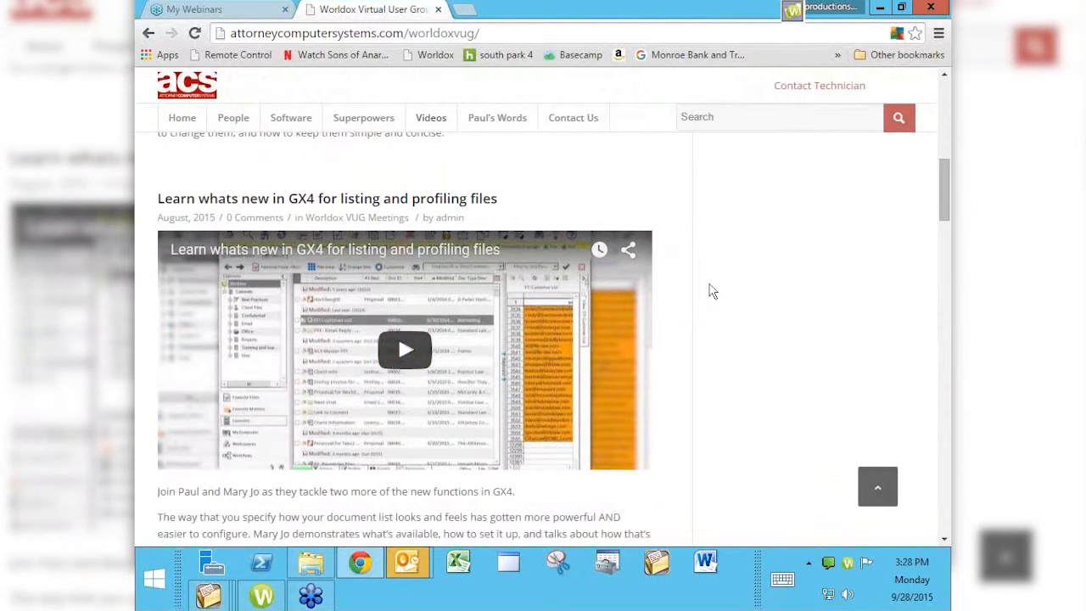
scroll(711, 291, down, 11)
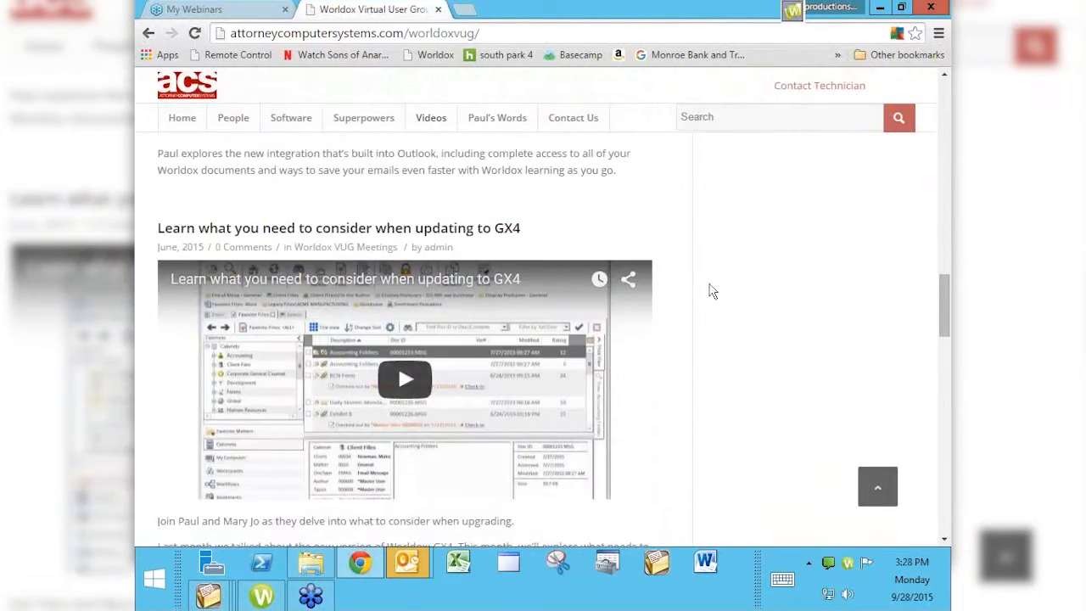
scroll(711, 291, down, 3)
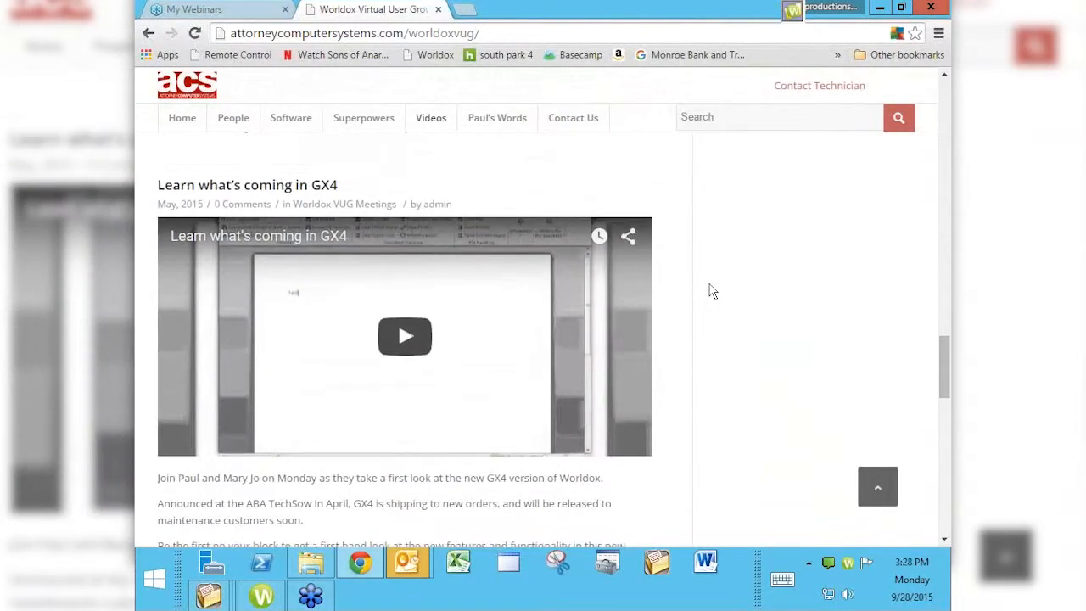
scroll(711, 291, up, 1)
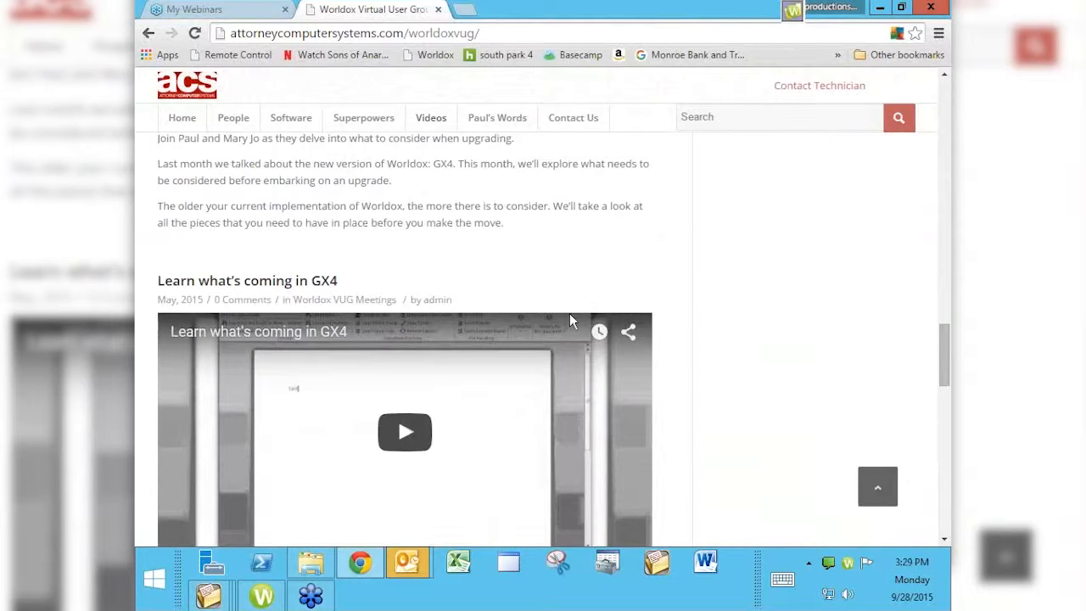
- Search the website for "email statements" and look over the matching posts
click(737, 116)
text(email st)
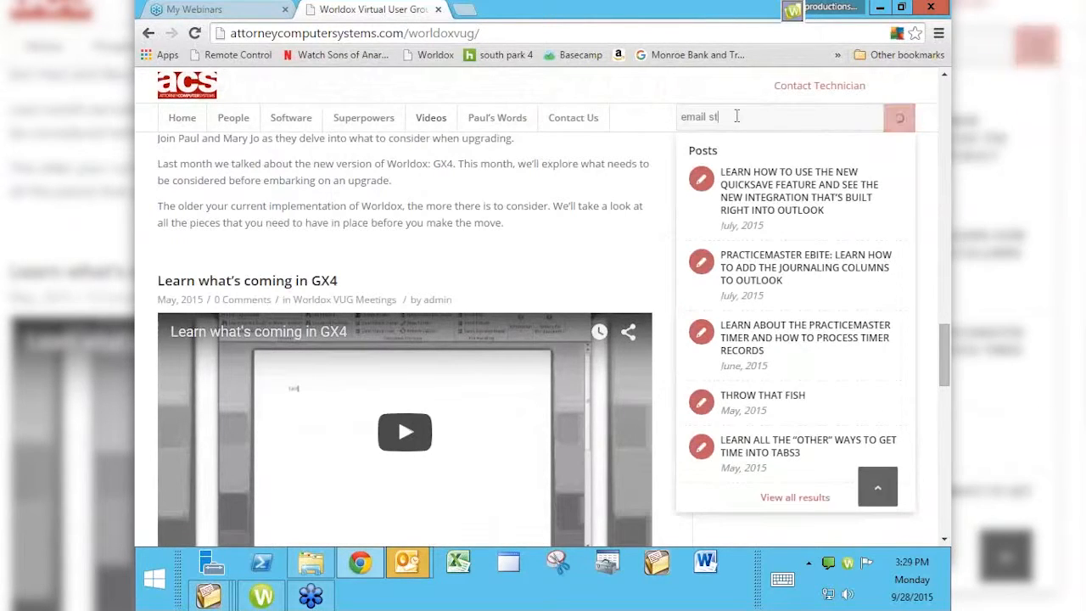
text(atements)
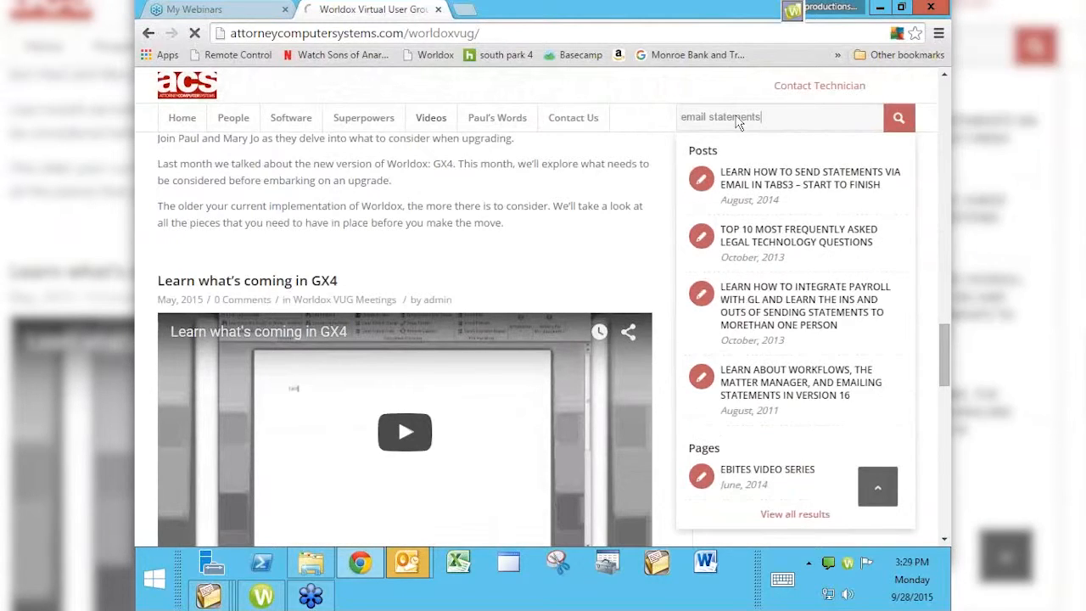
key(Return)
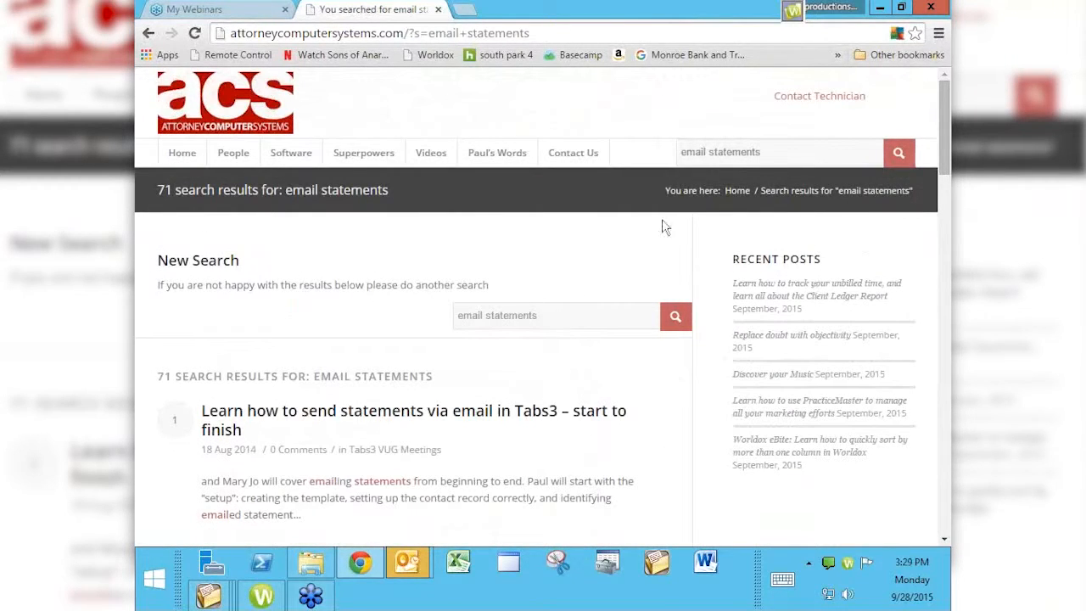
scroll(674, 453, down, 4)
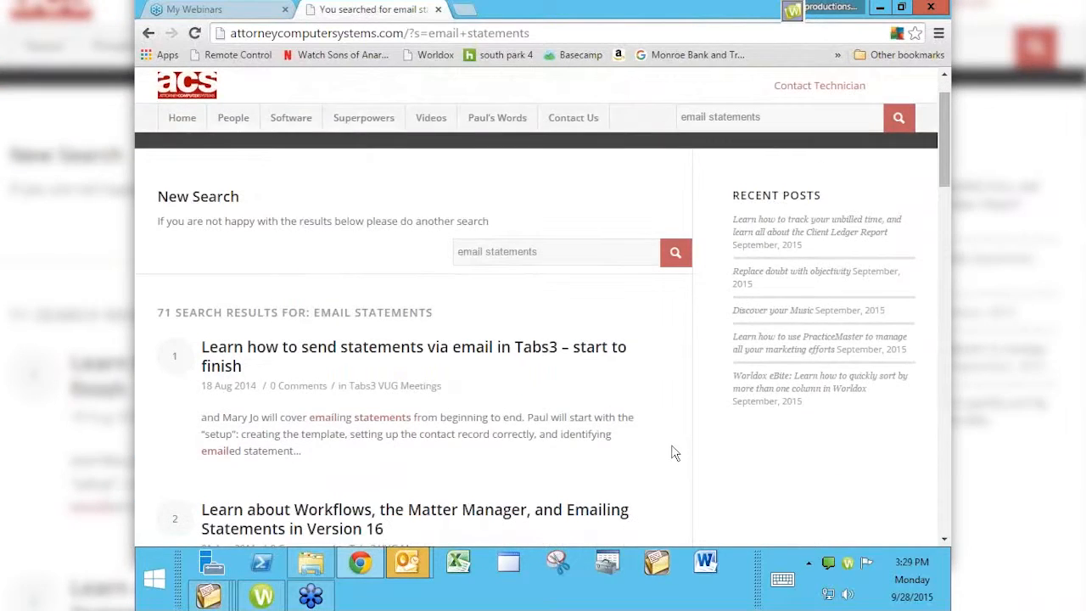